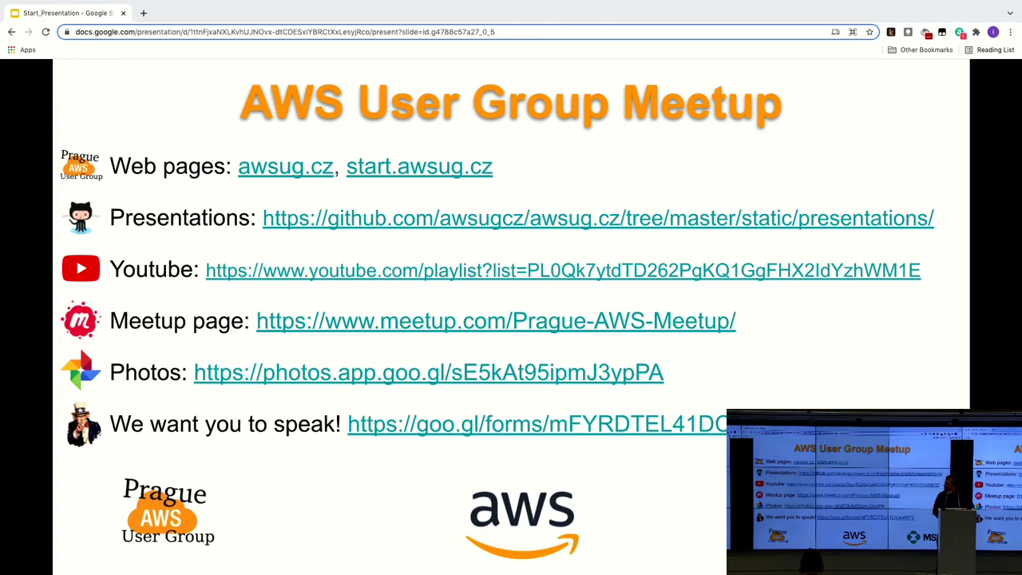
Bring the AWS Management Console into the presentation's browser window and renew the sign-in session through the administrator's link
key("super+Tab")
left_click_drag(123, 146, 589, 24)
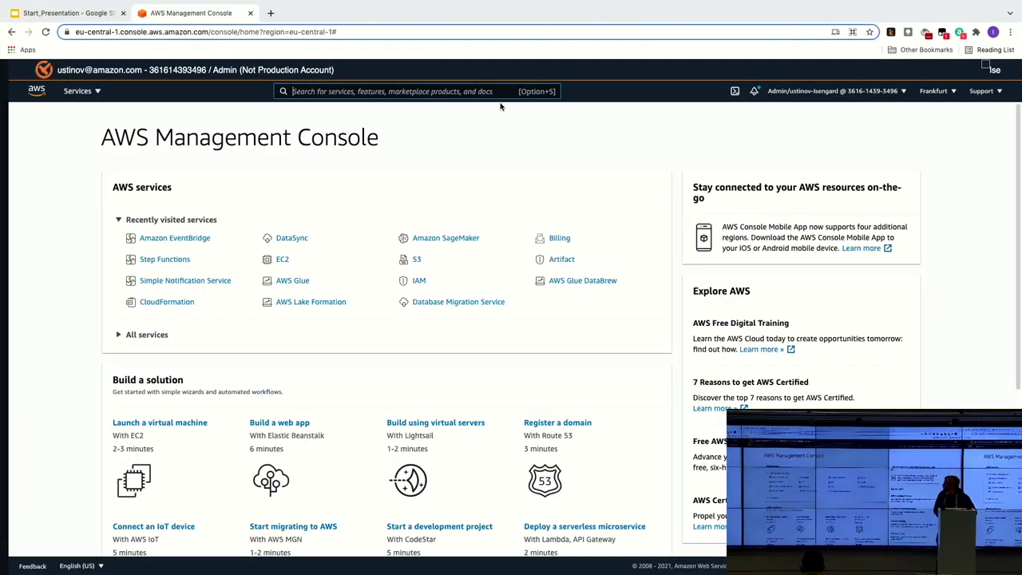
left_click(204, 238)
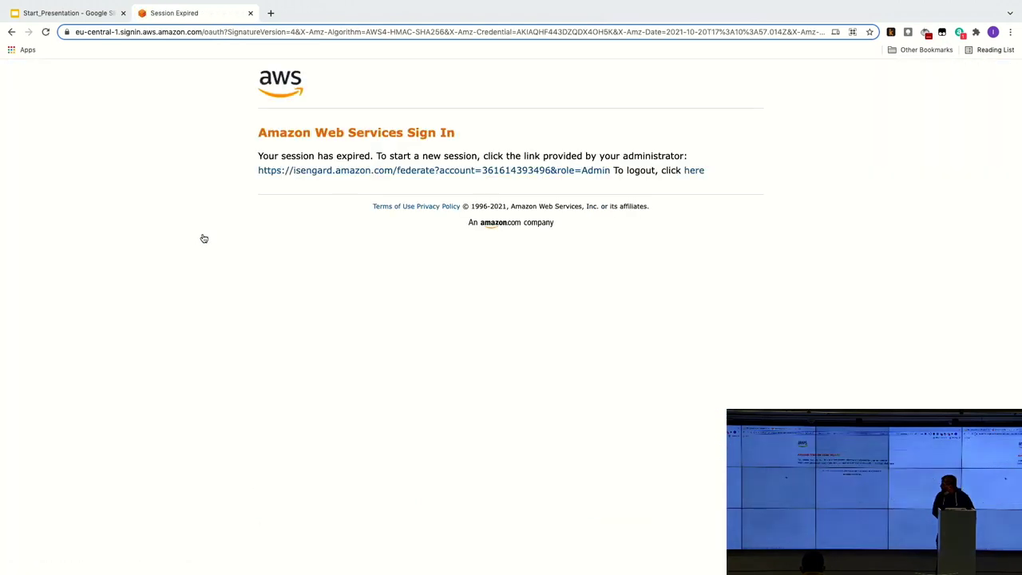
left_click(405, 174)
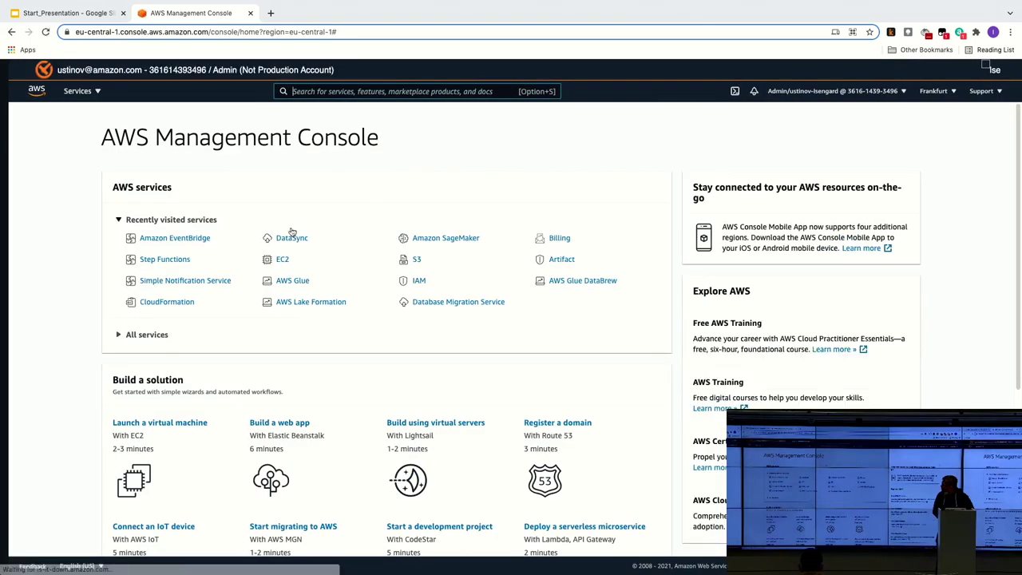
Open Amazon EventBridge and look over the default bus's rules, returning to the event buses overview
left_click(205, 240)
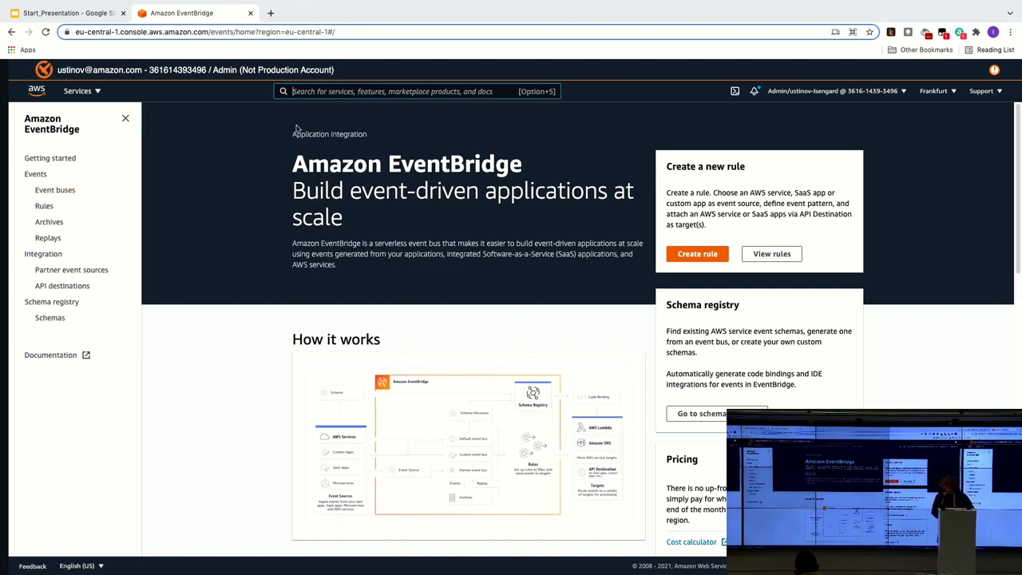
left_click(59, 192)
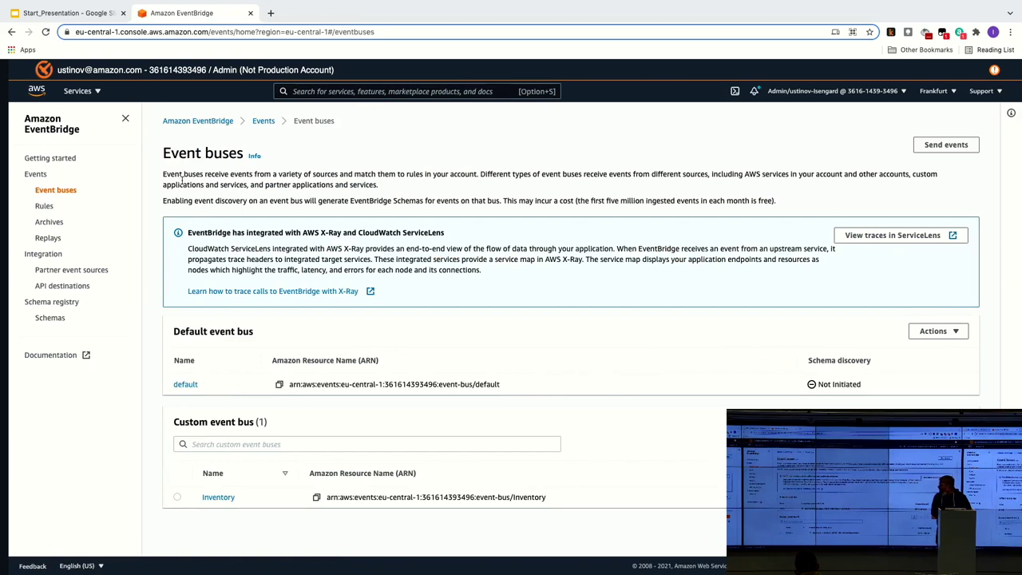
left_click(45, 207)
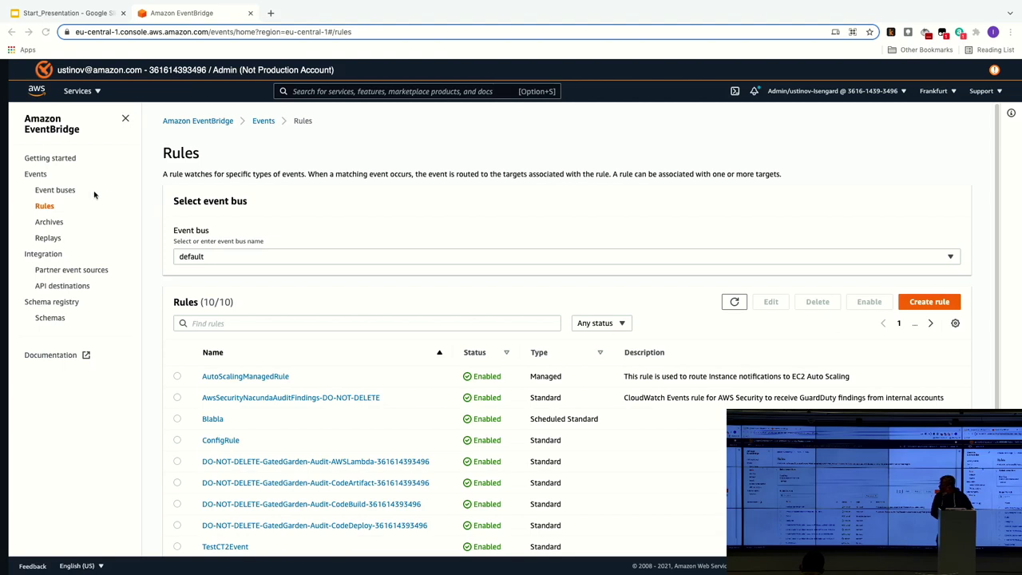
left_click(69, 192)
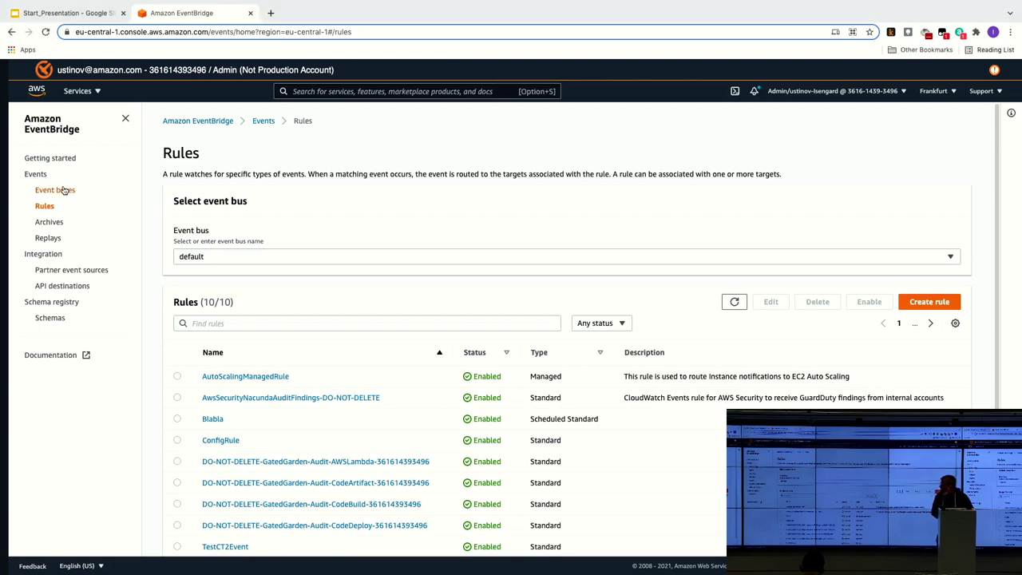
left_click(68, 192)
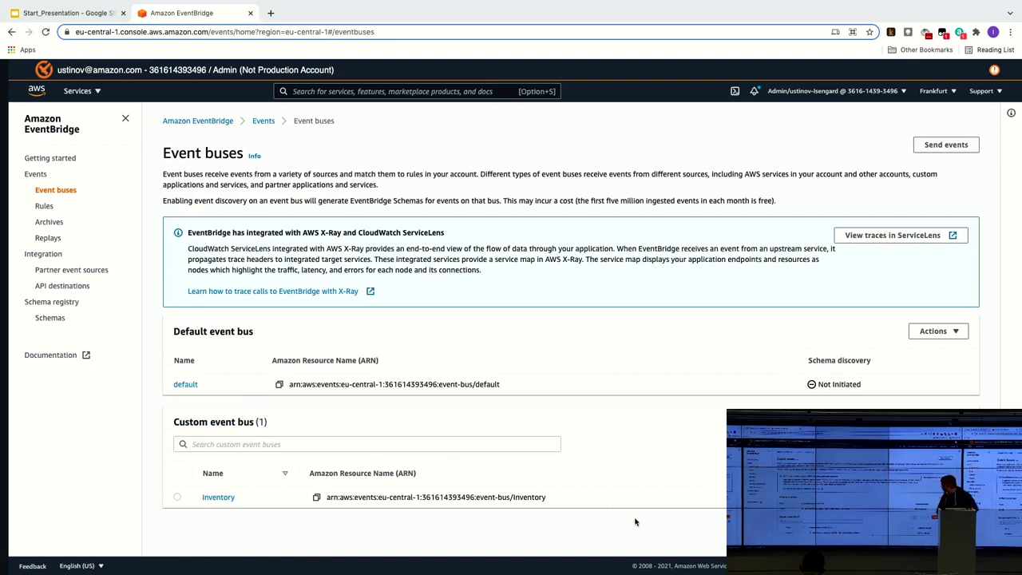
Create a custom event bus named DiscoveryBus without a resource-based policy
left_click(930, 421)
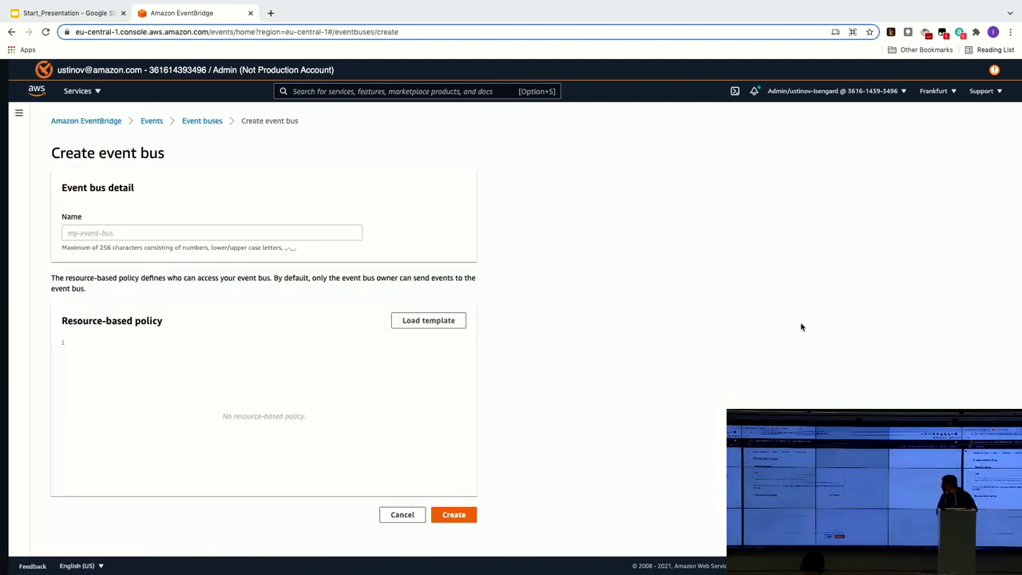
left_click(265, 234)
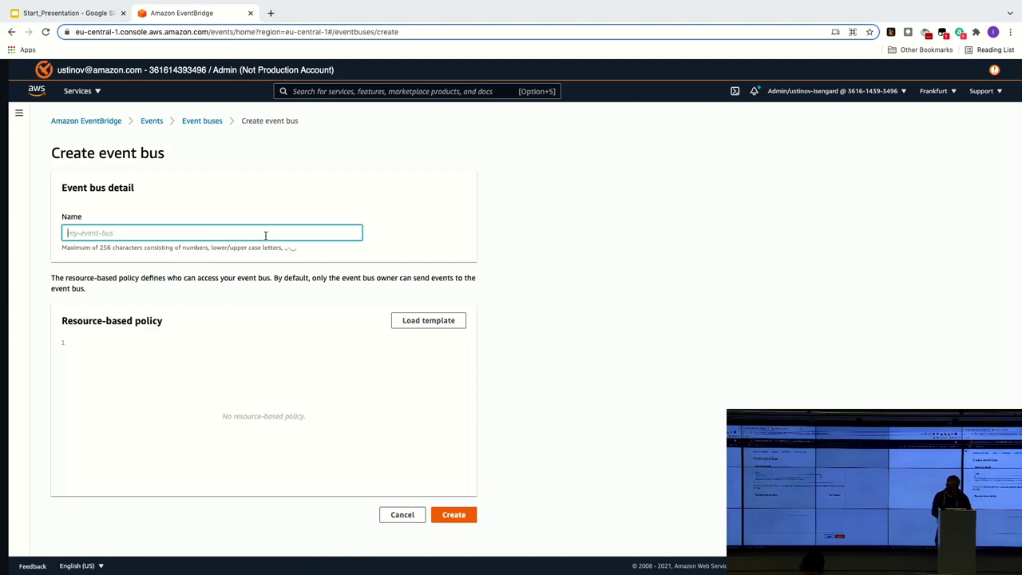
type("DiscoveryBus")
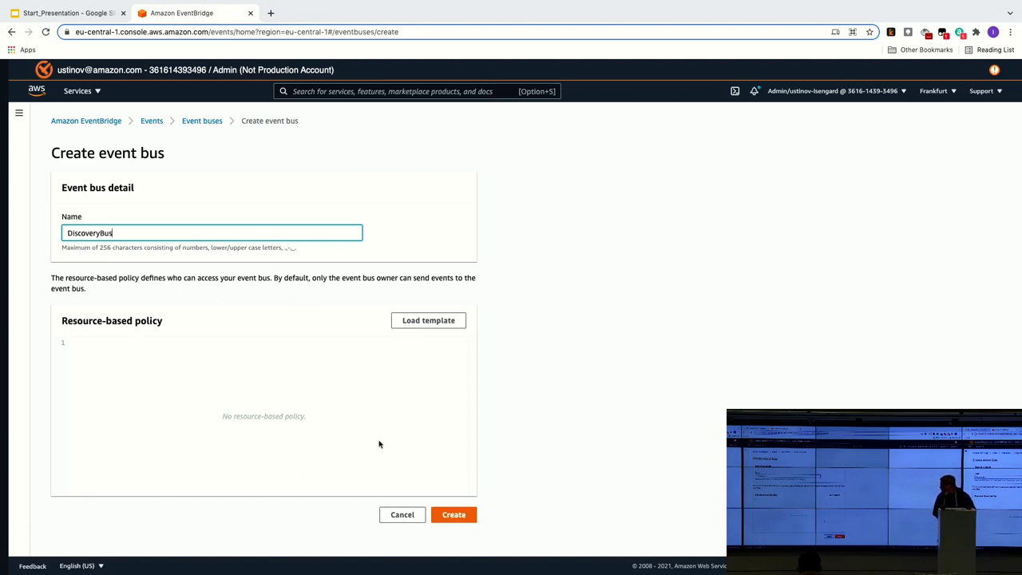
left_click(453, 515)
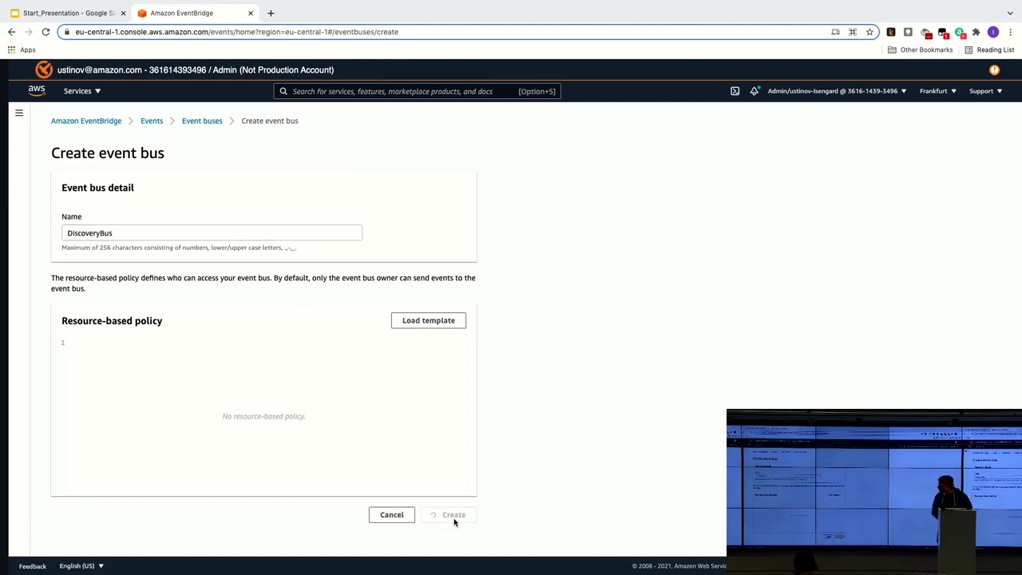
scroll(440, 468, "down", 1)
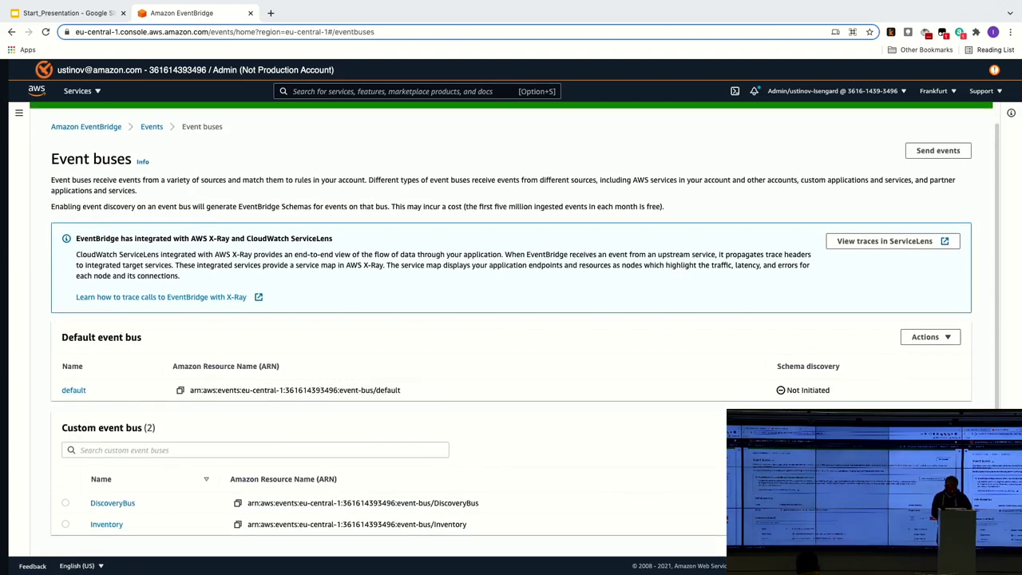
Bring the AWS Event Generator page into the browser window, refresh its event bus list and choose DiscoveryBus
key("super+grave")
left_click_drag(532, 2, 514, 23)
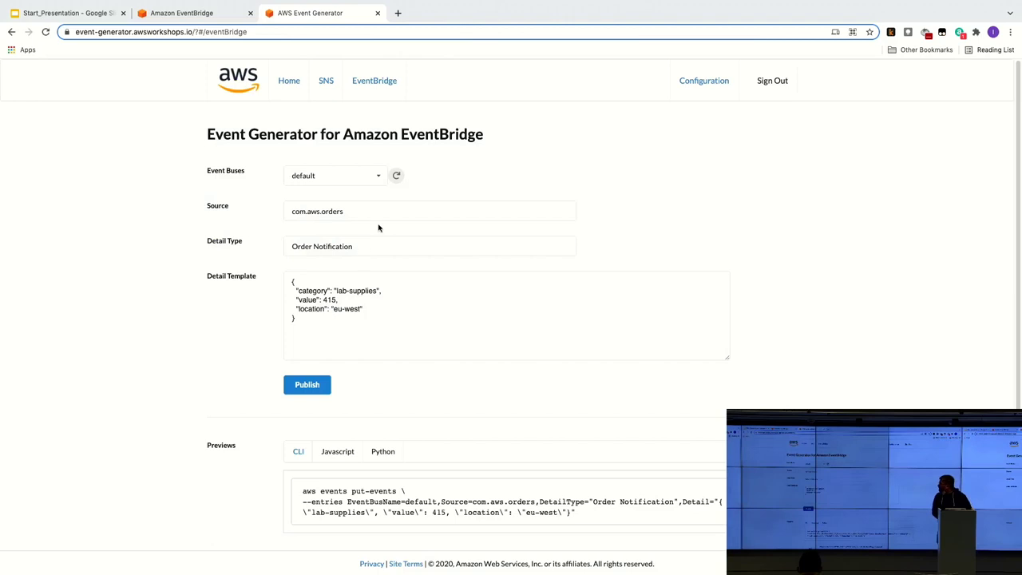
left_click(379, 175)
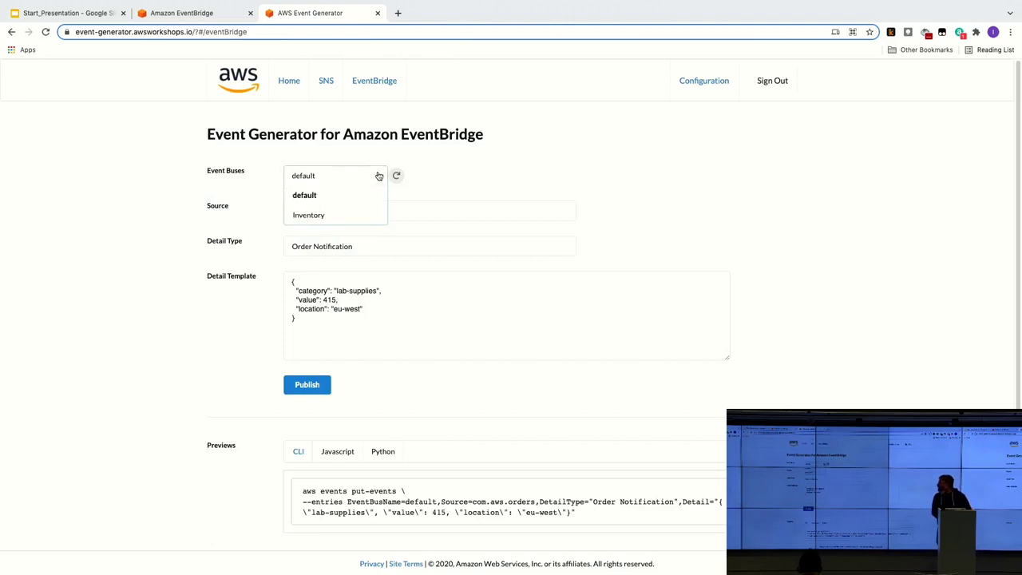
left_click(379, 175)
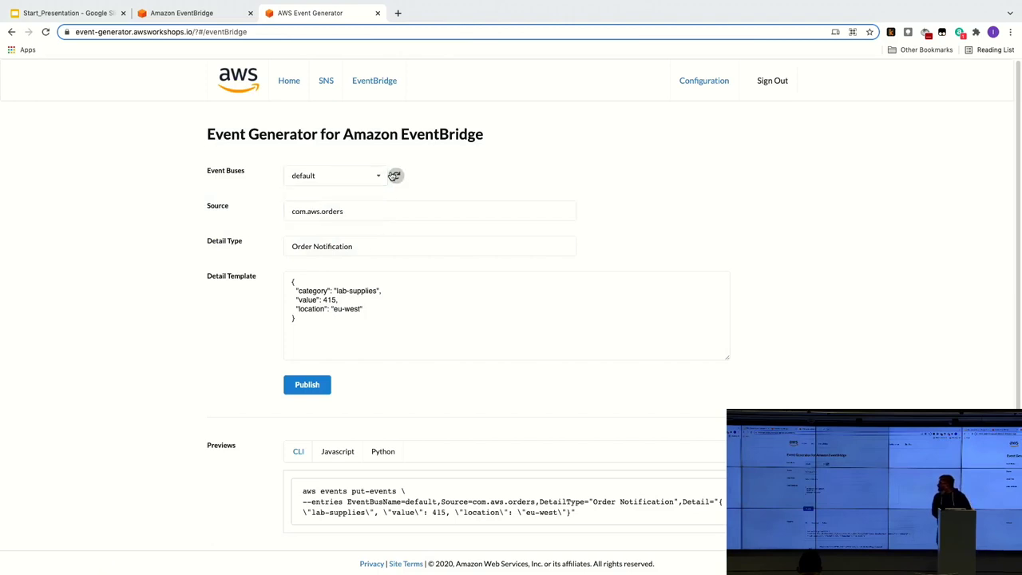
left_click(376, 176)
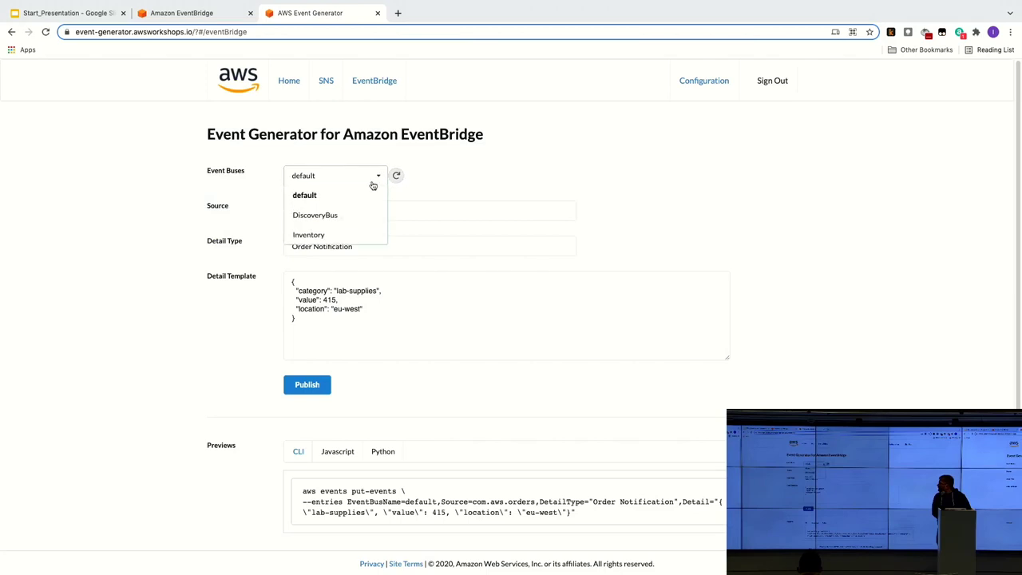
left_click(349, 217)
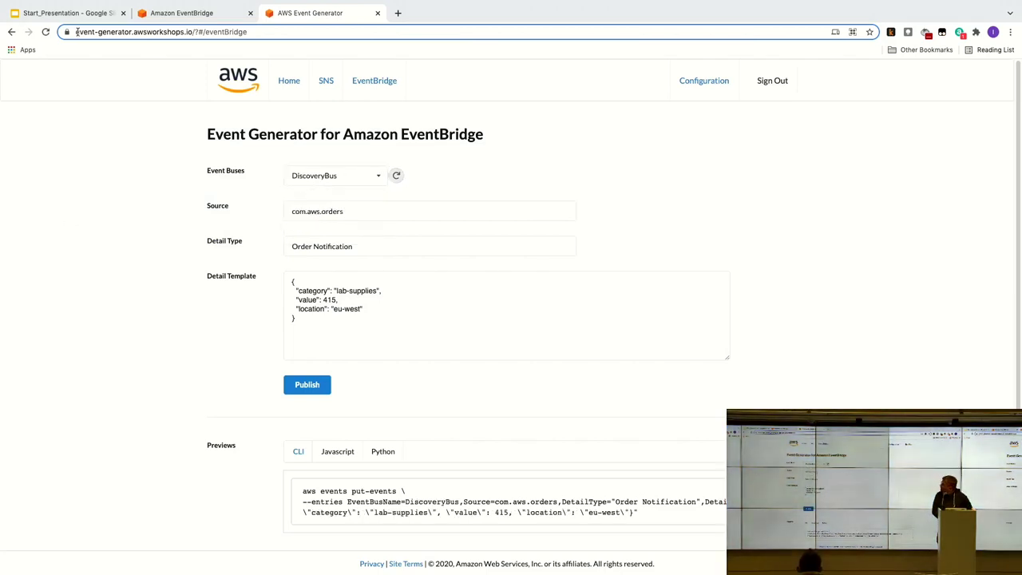
Return to the event buses in the EventBridge console and examine the custom buses and the default bus's schema discovery
left_click(179, 9)
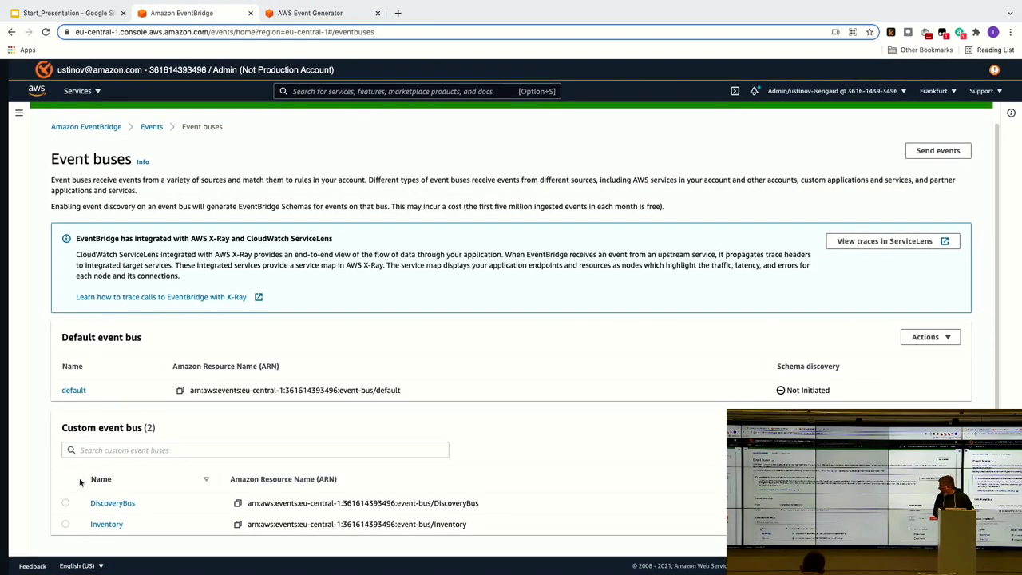
left_click(65, 502)
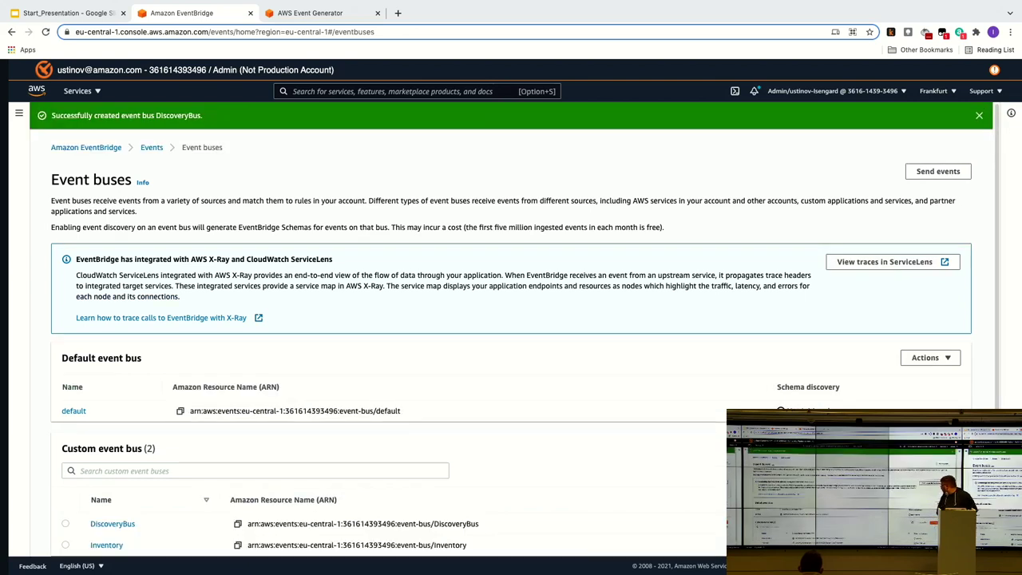
scroll(511, 330, "down", 1)
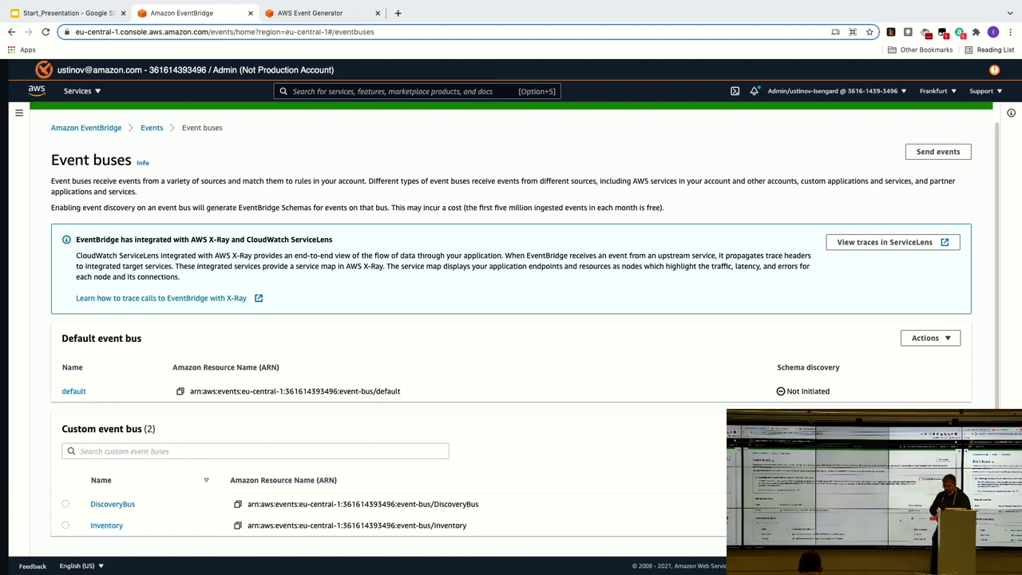
left_click_drag(852, 387, 833, 365)
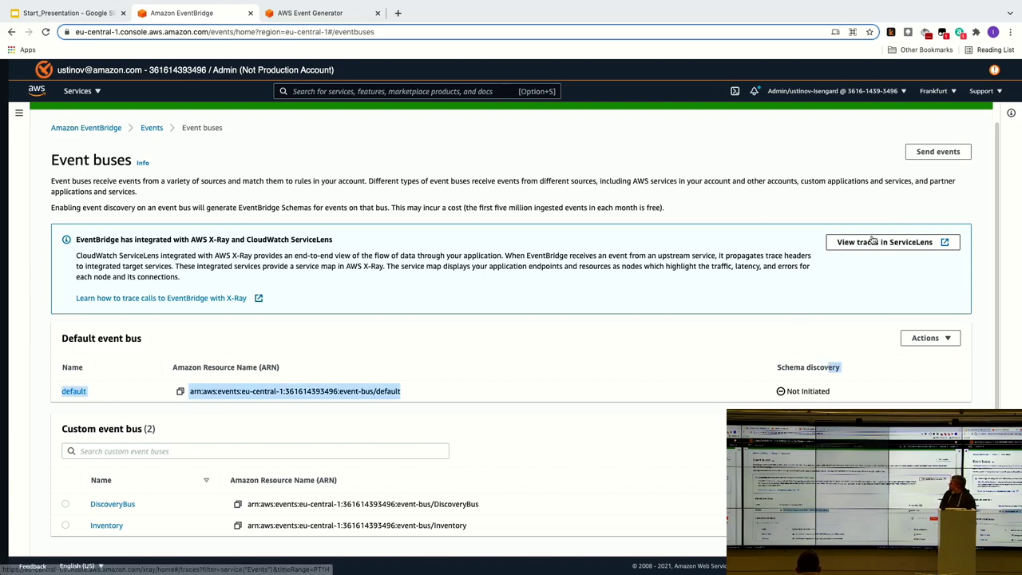
Publish the com.aws.orders Order Notification event to DiscoveryBus from the AWS Event Generator
left_click(348, 15)
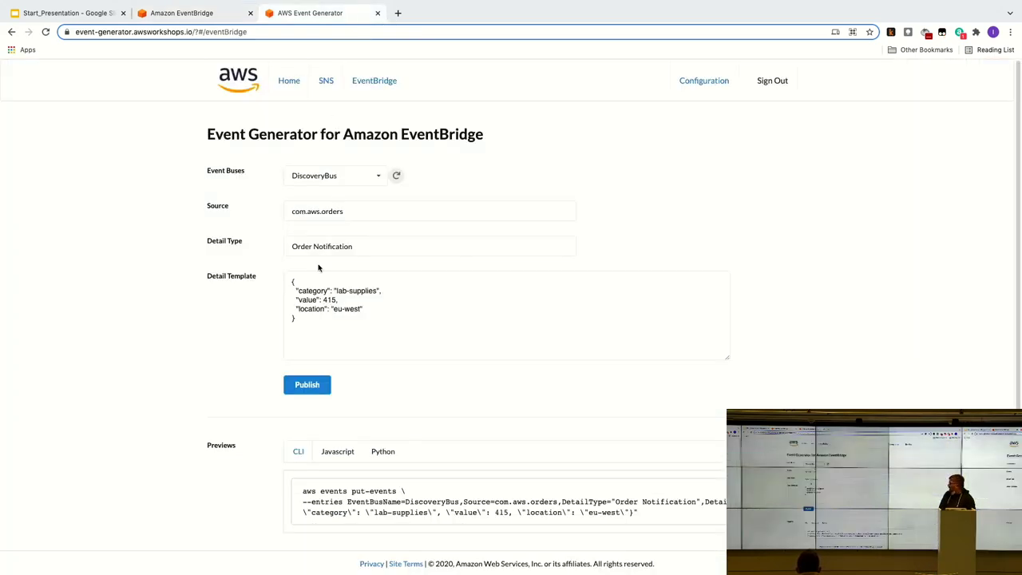
left_click(306, 385)
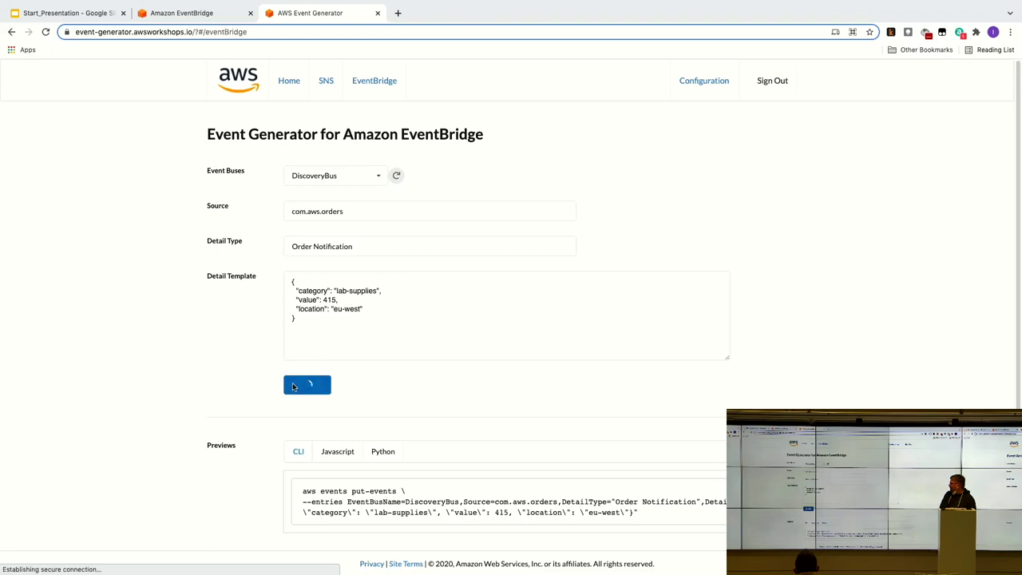
left_click(294, 388)
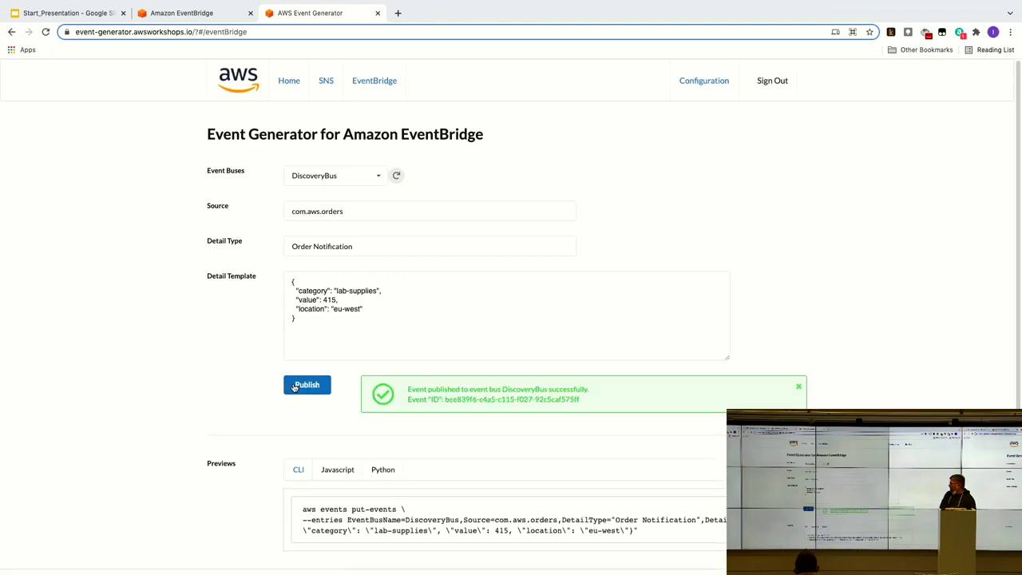
Create another custom event bus named RuleDemo in the EventBridge console, without a resource-based policy
left_click(235, 19)
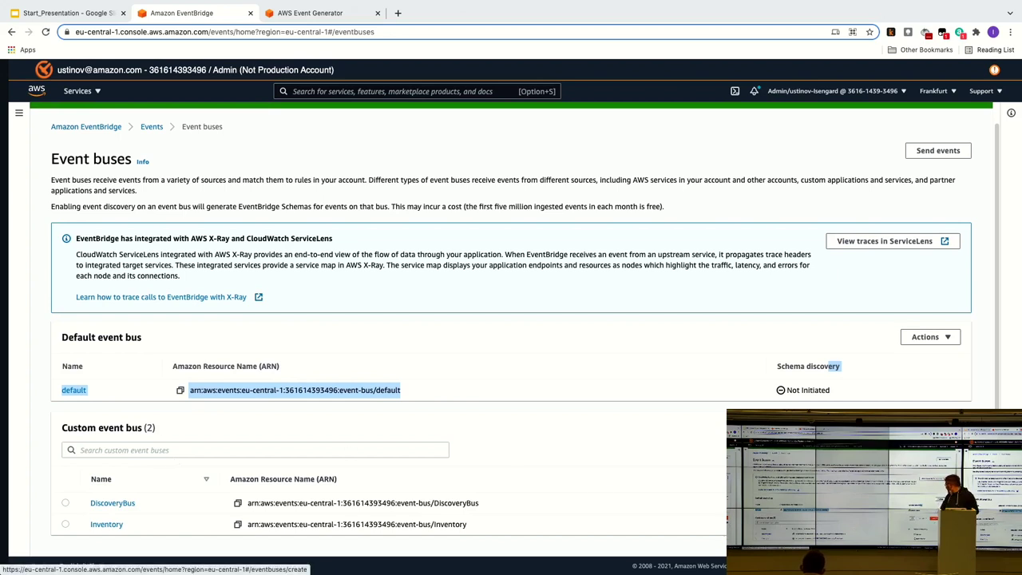
left_click(926, 428)
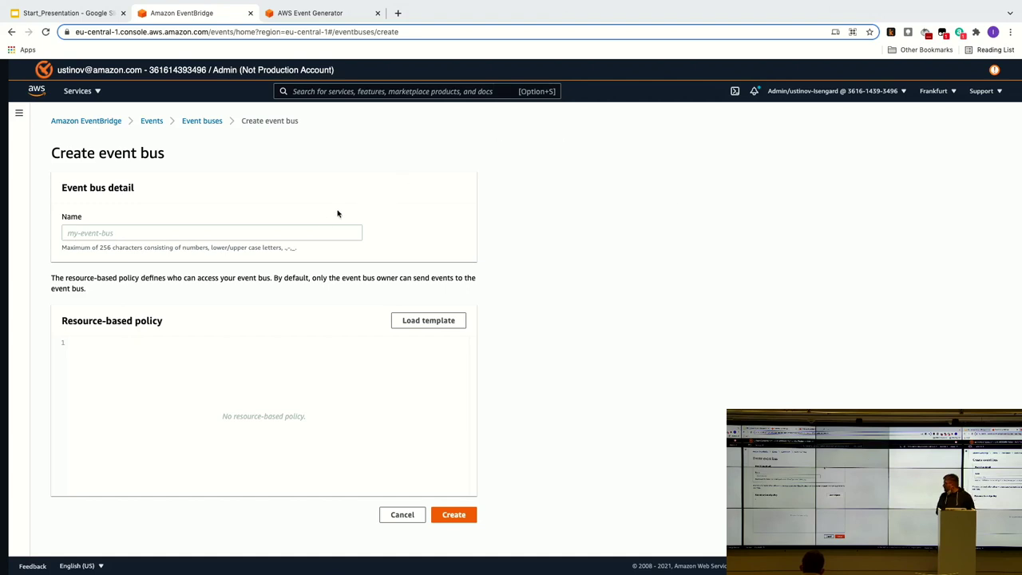
left_click(313, 228)
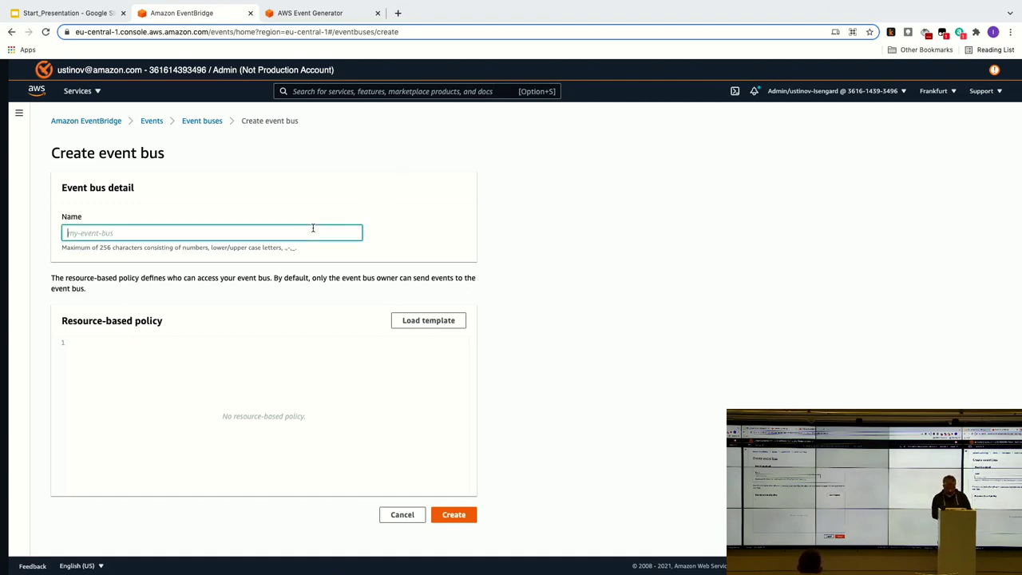
type("R")
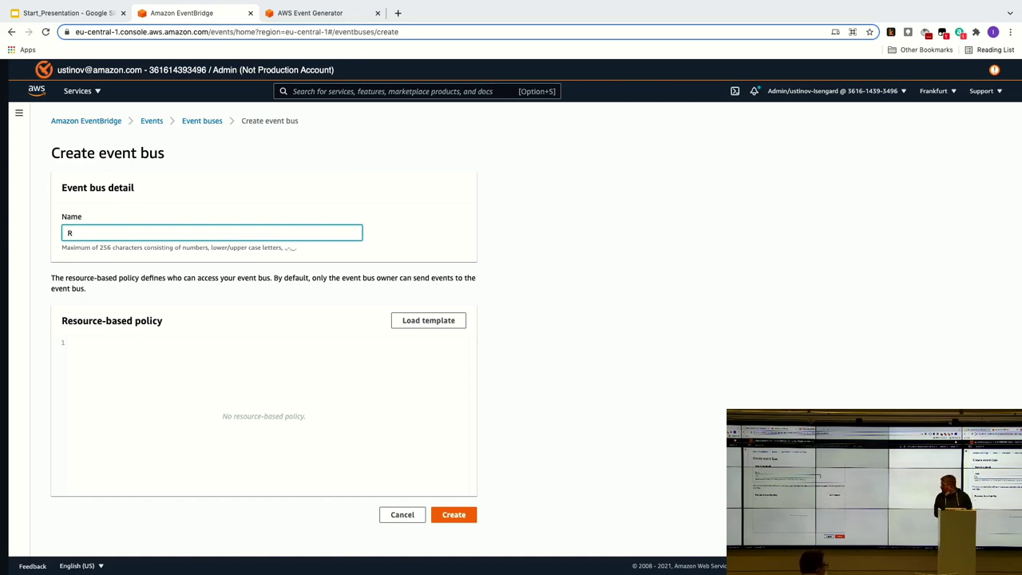
type("uleDemo")
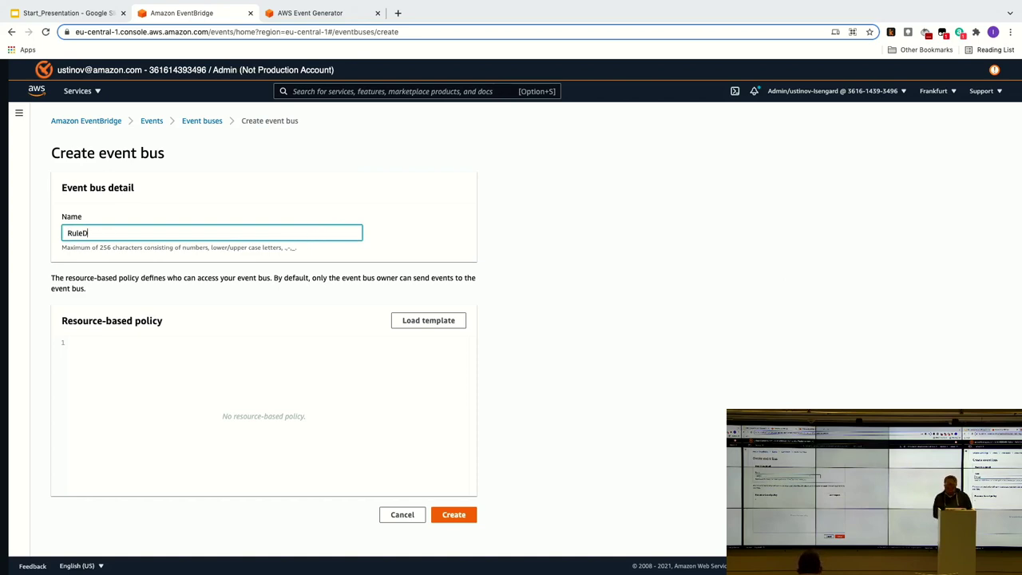
left_click(432, 514)
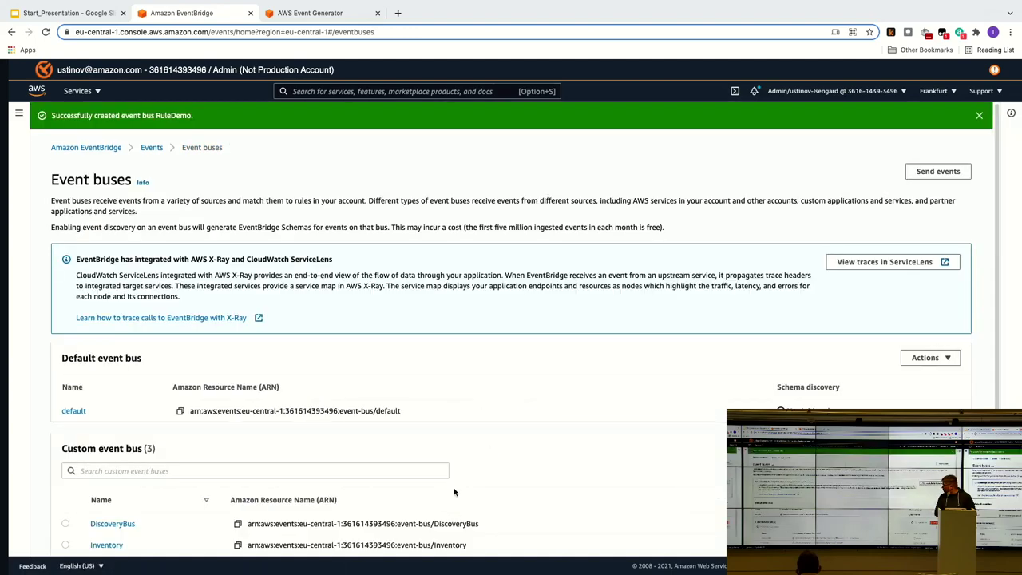
scroll(471, 479, "down", 1)
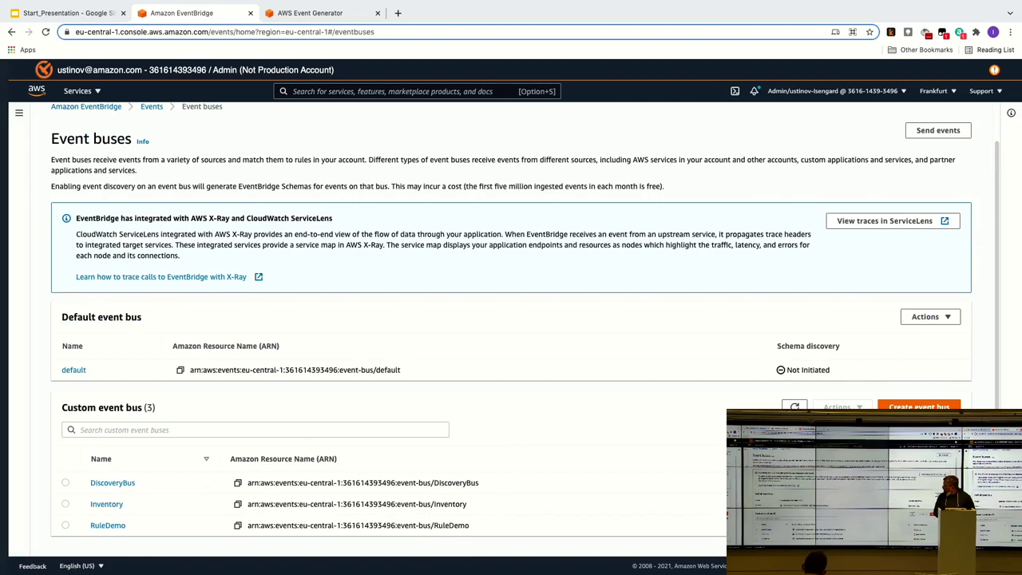
Show the rules of the RuleDemo event bus in the EventBridge console
left_click(21, 115)
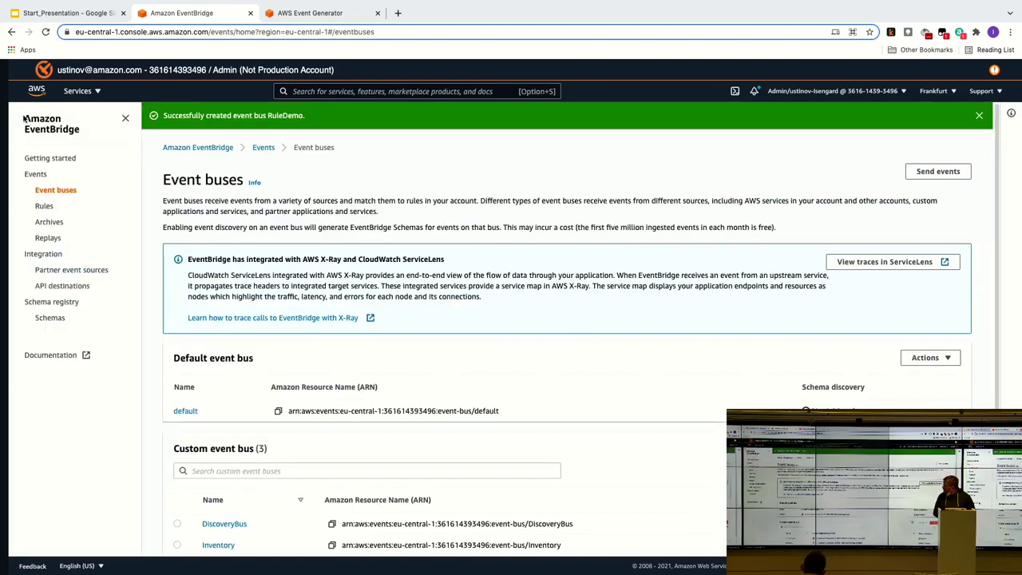
left_click(44, 206)
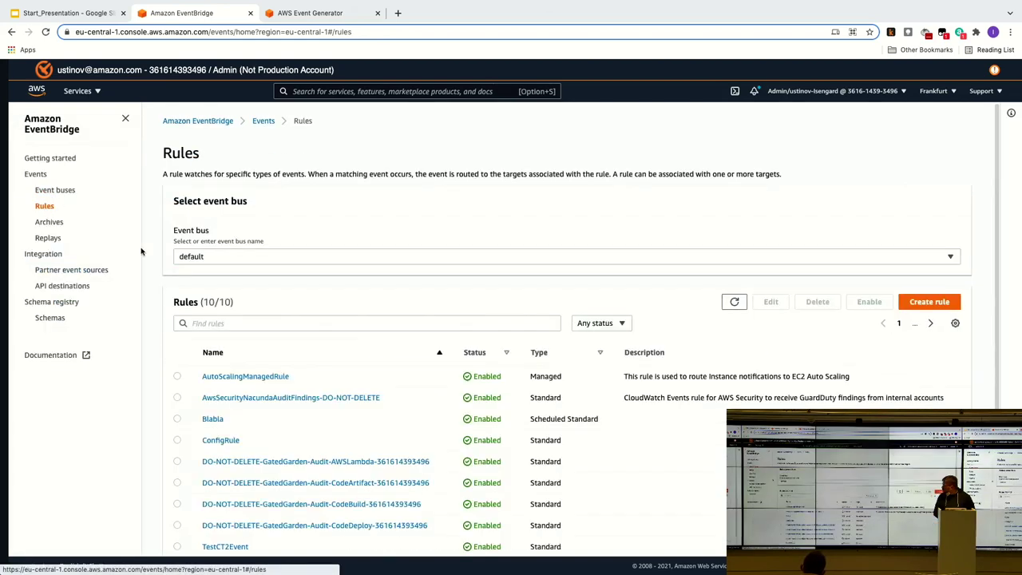
left_click(192, 256)
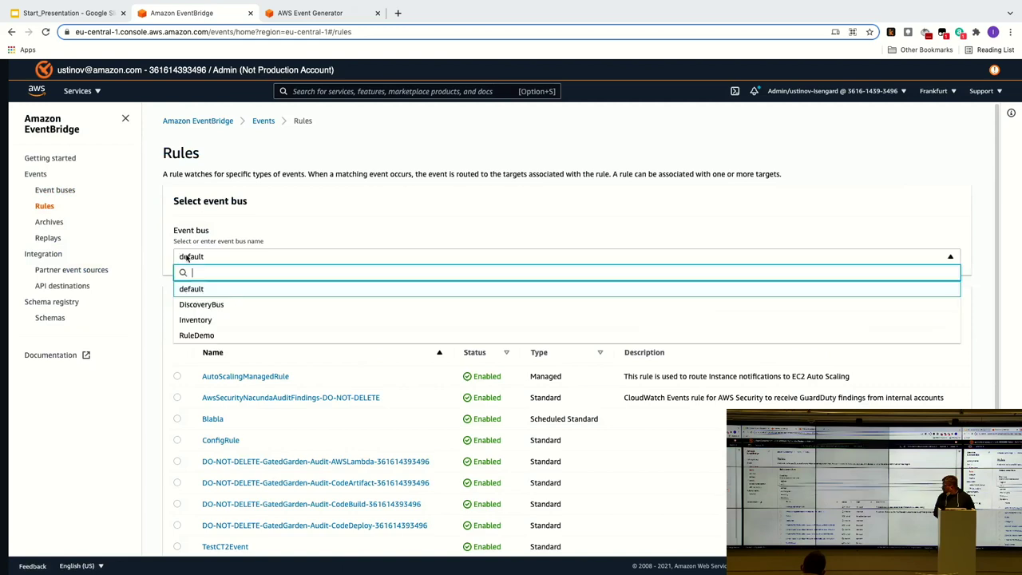
left_click(197, 335)
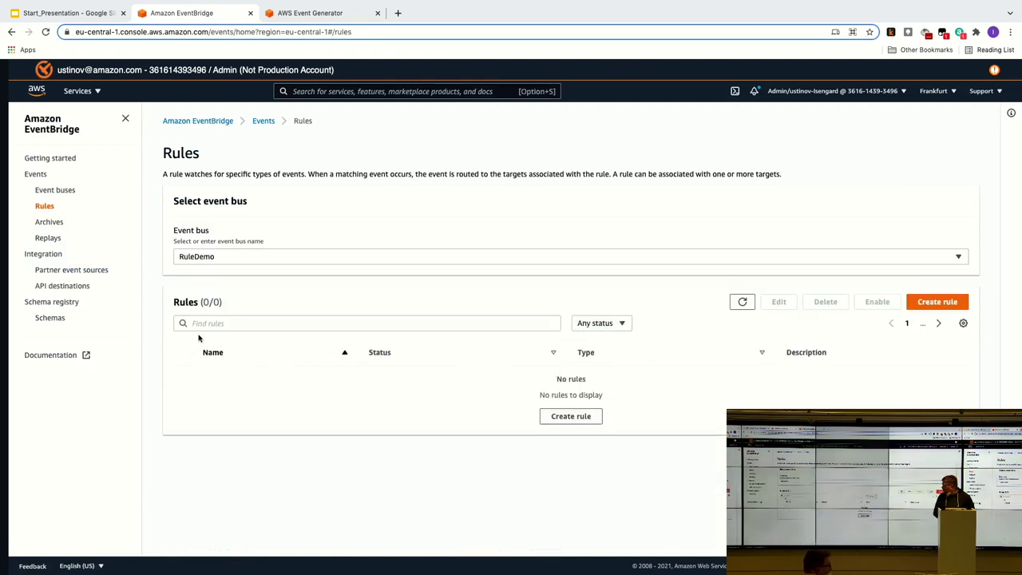
Start a new rule on the RuleDemo bus and name it TestRuke, leaving the description empty
left_click(564, 419)
left_click(313, 269)
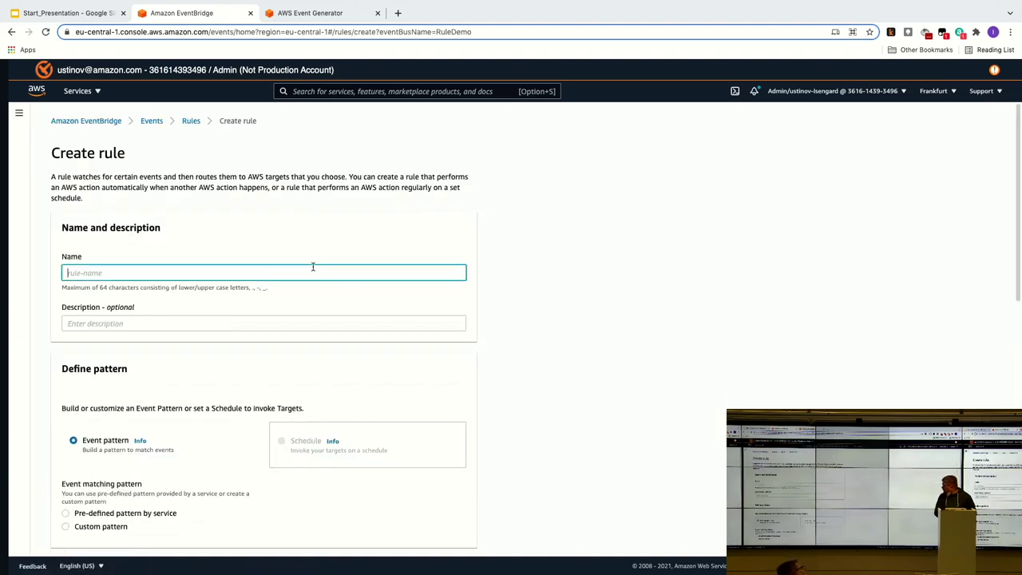
type("TestRuke")
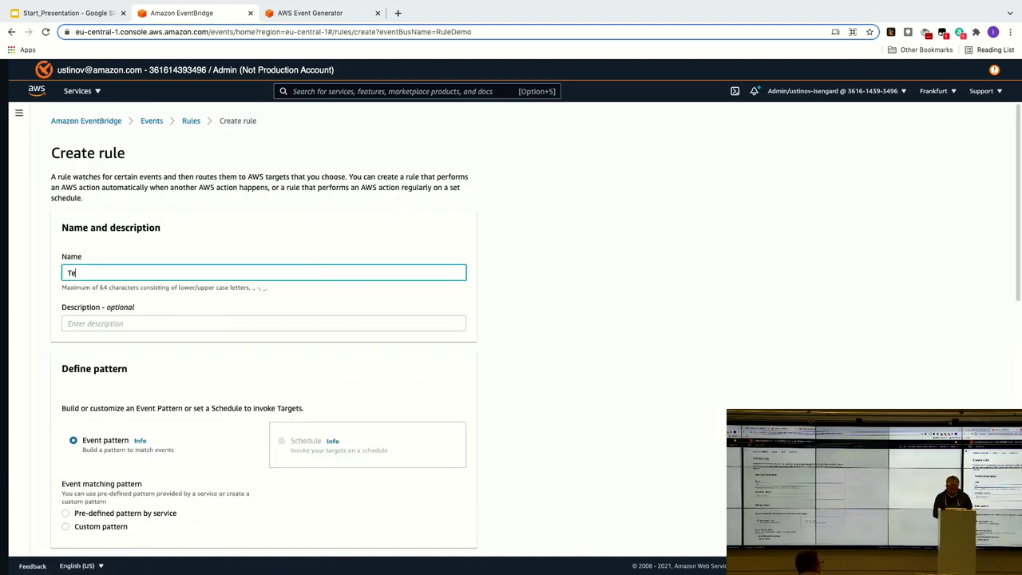
left_click(301, 324)
scroll(247, 390, "down", 5)
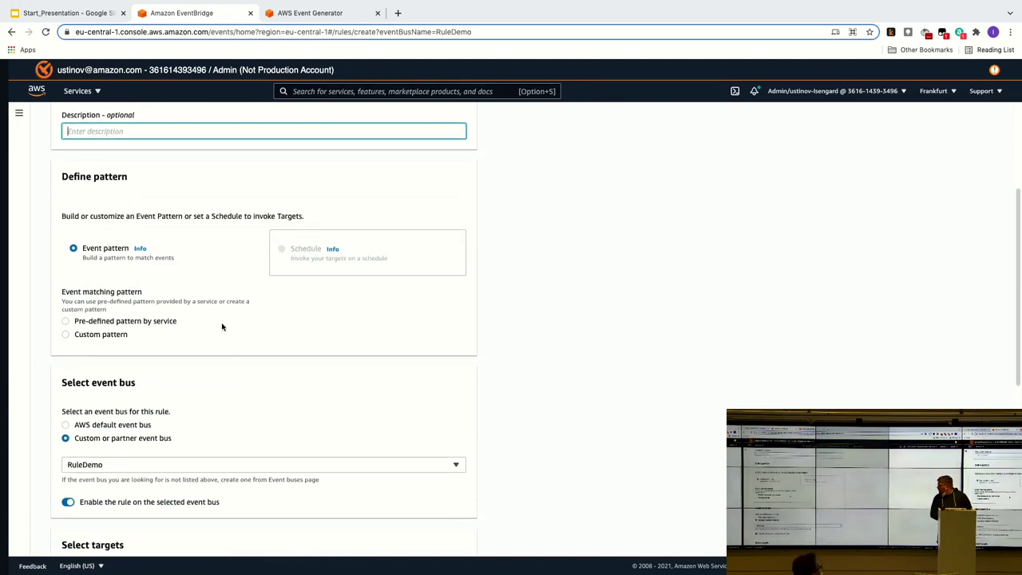
left_click(168, 320)
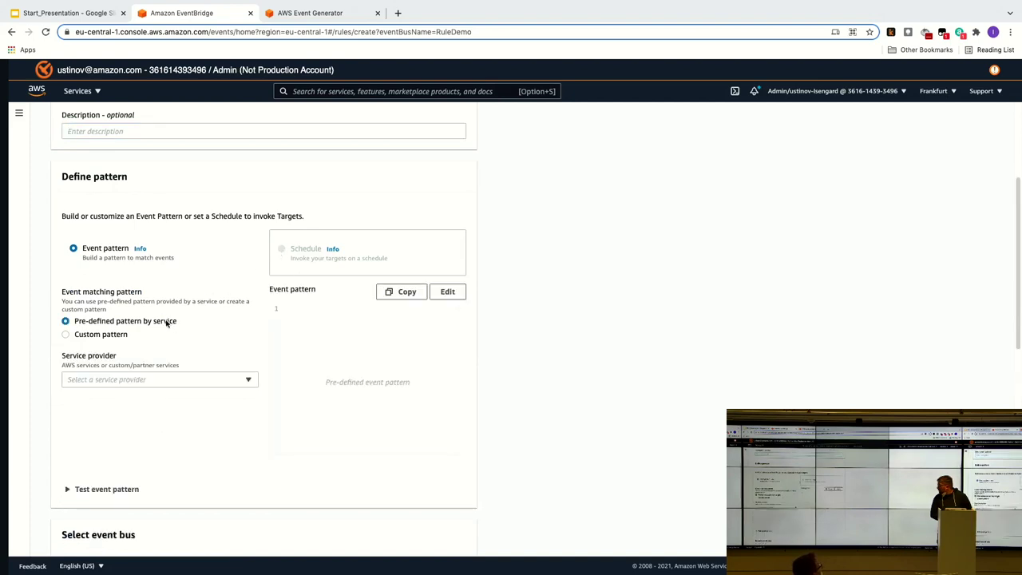
left_click(152, 378)
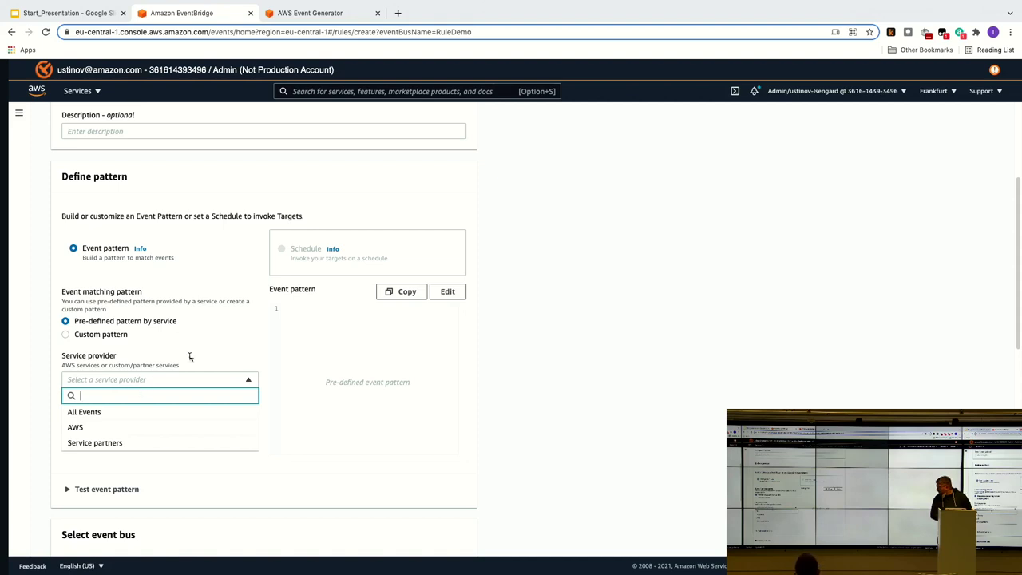
left_click(220, 353)
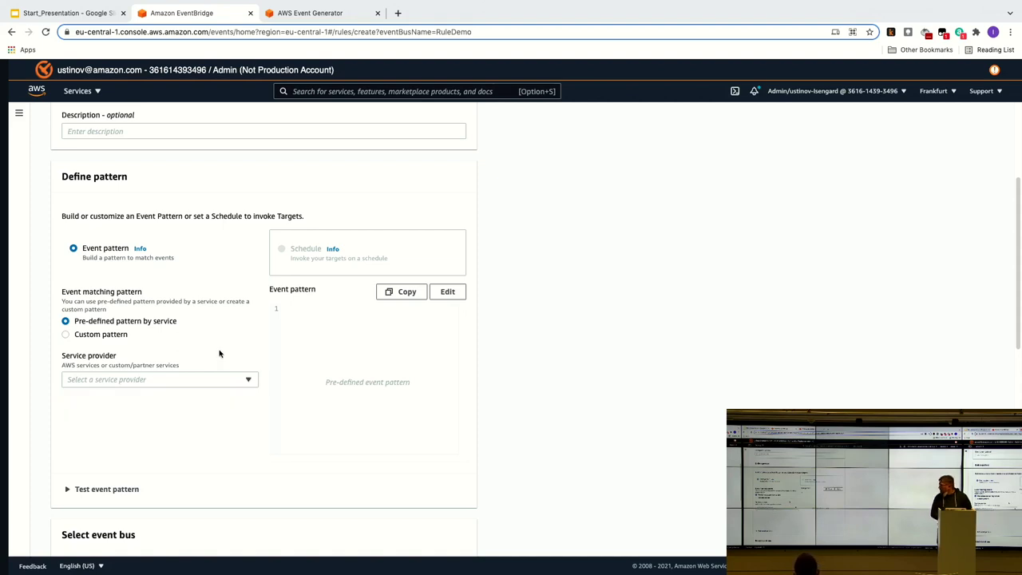
Define a custom event pattern for the rule by pasting the JSON that matches detail location "eu-west" or "eu-east", and save the pattern
left_click(124, 335)
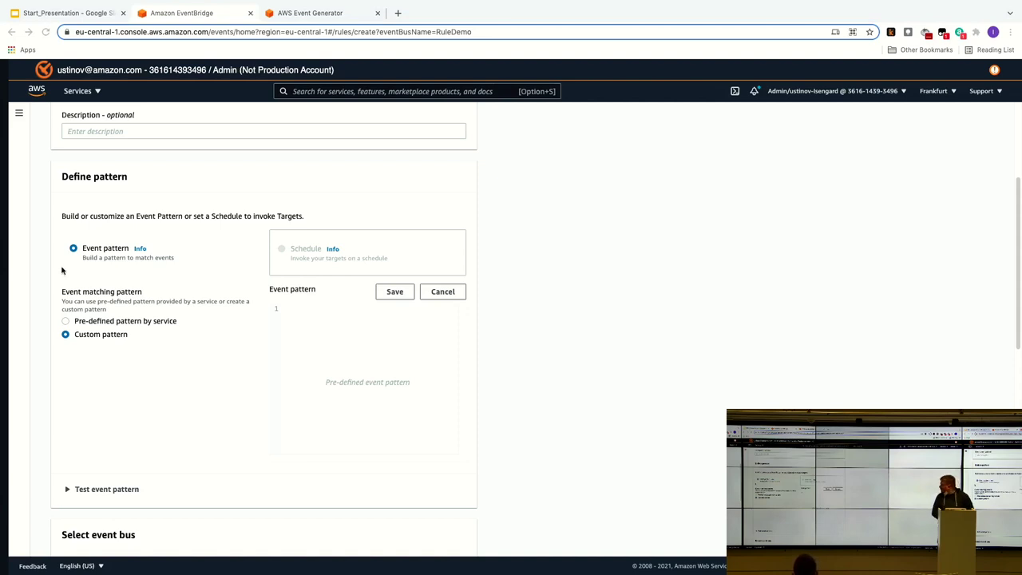
left_click(297, 327)
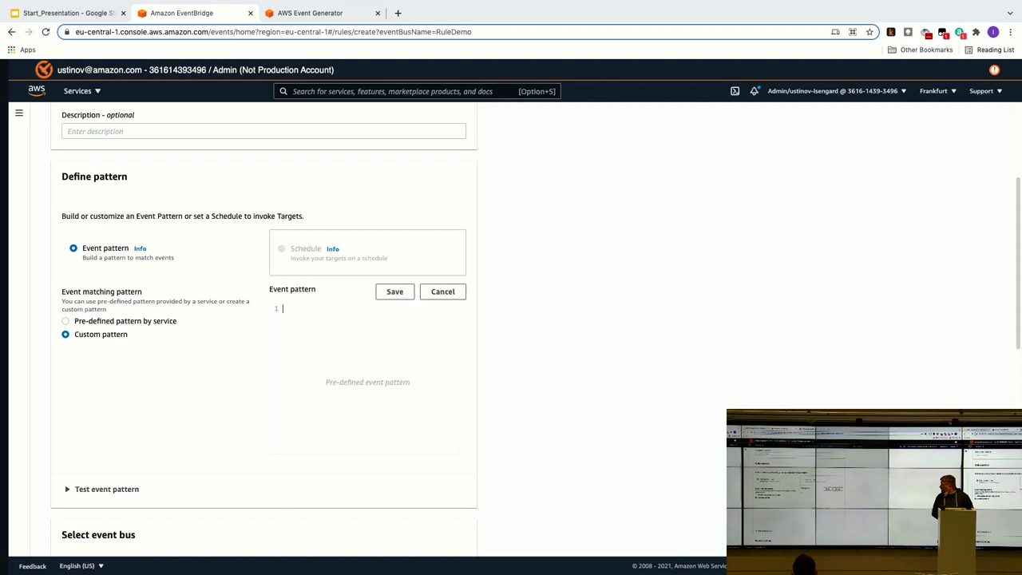
right_click(297, 328)
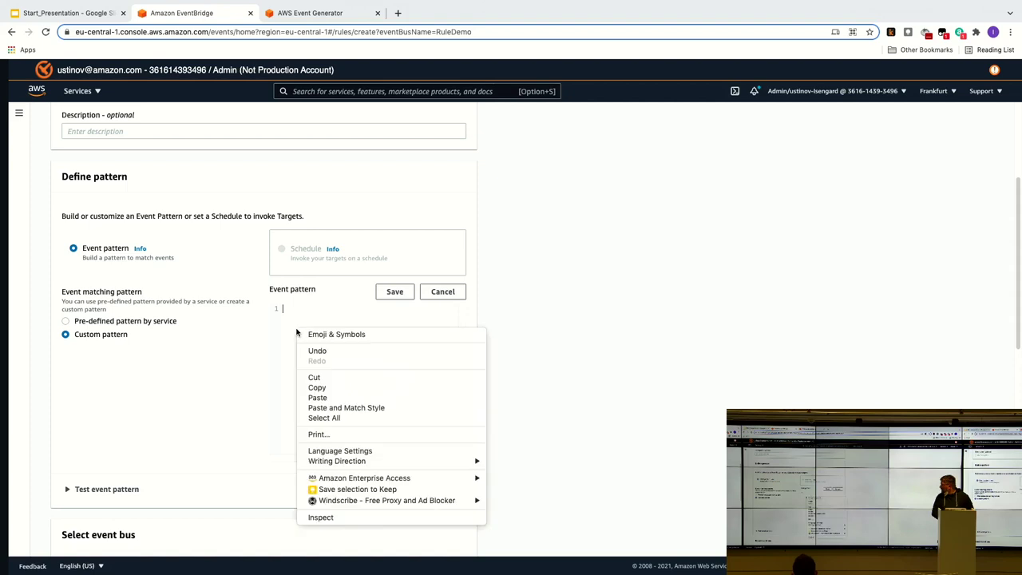
left_click(323, 397)
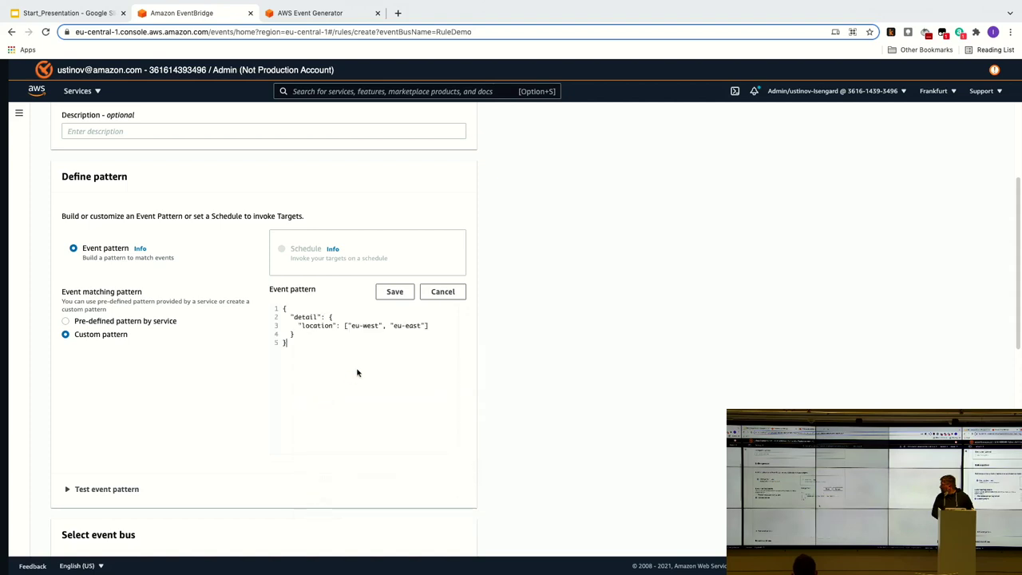
left_click(396, 293)
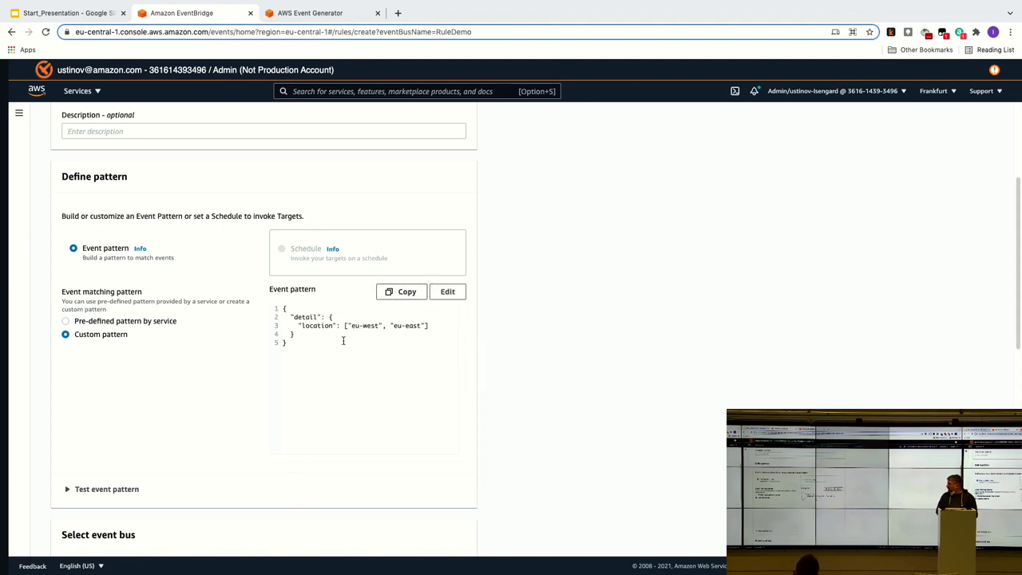
Set the rule's target to the Step Functions state machine OrderProcessing
scroll(390, 345, "down", 4)
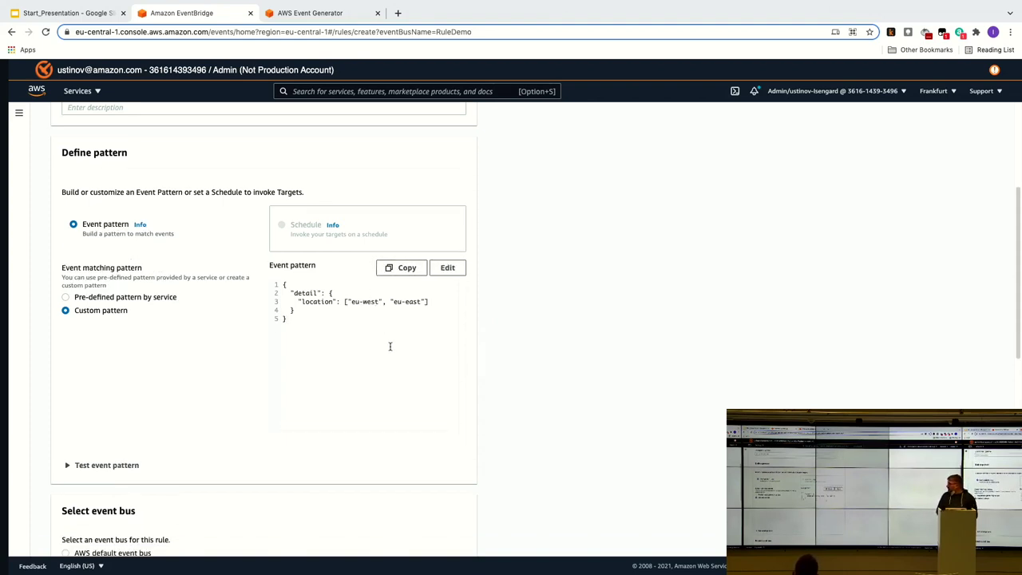
scroll(390, 350, "down", 5)
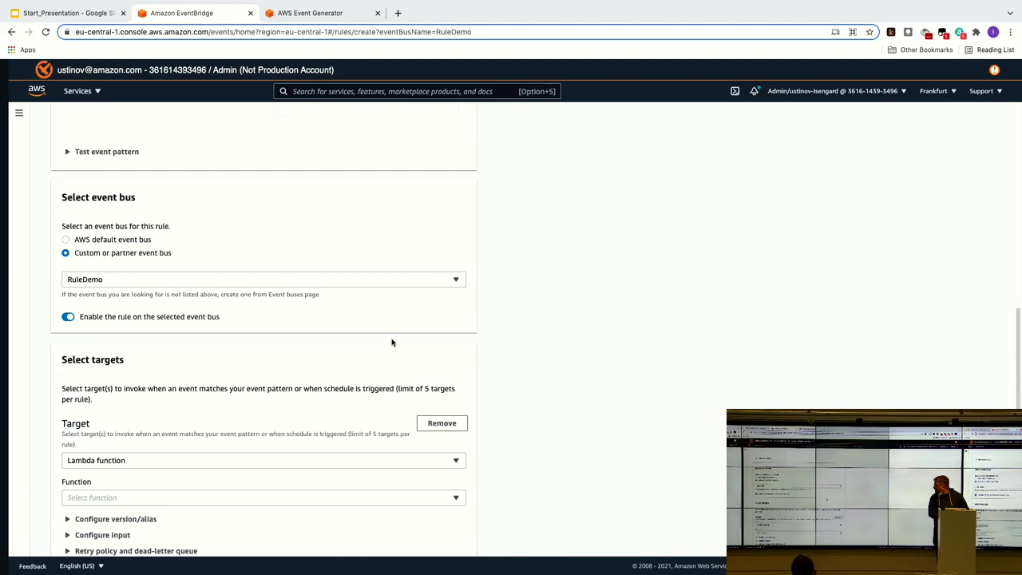
scroll(390, 350, "down", 3)
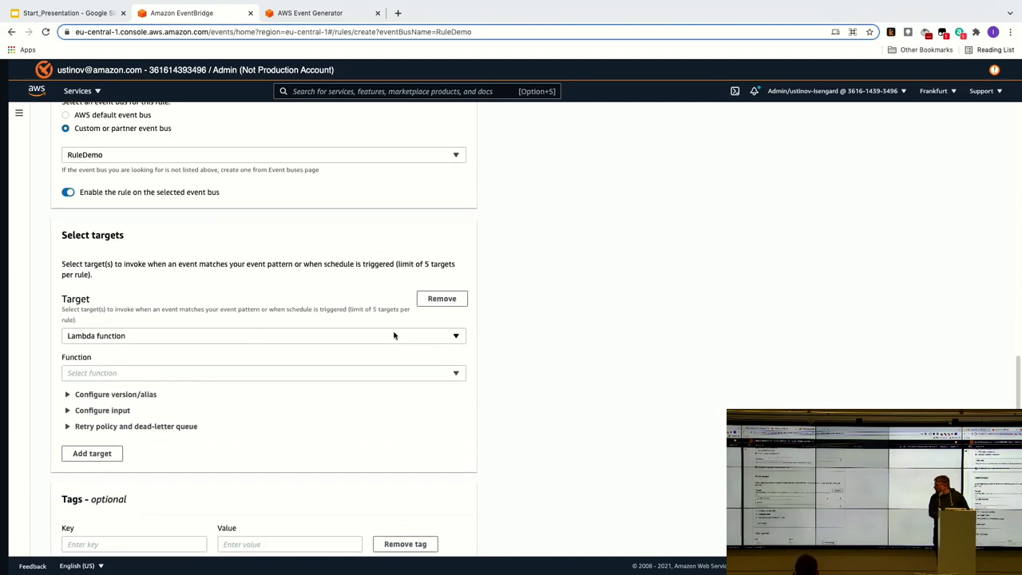
scroll(393, 335, "down", 1)
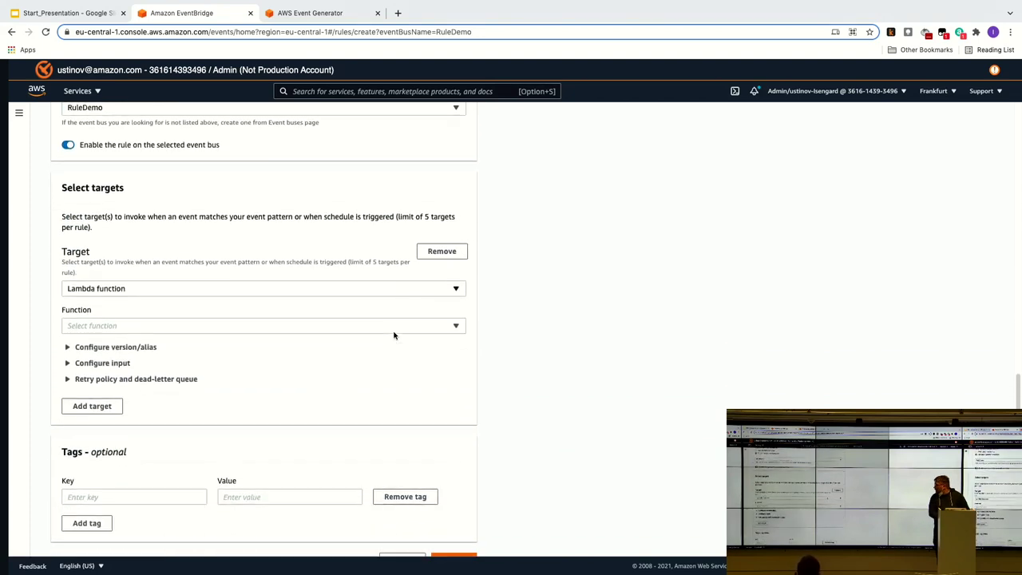
left_click(395, 284)
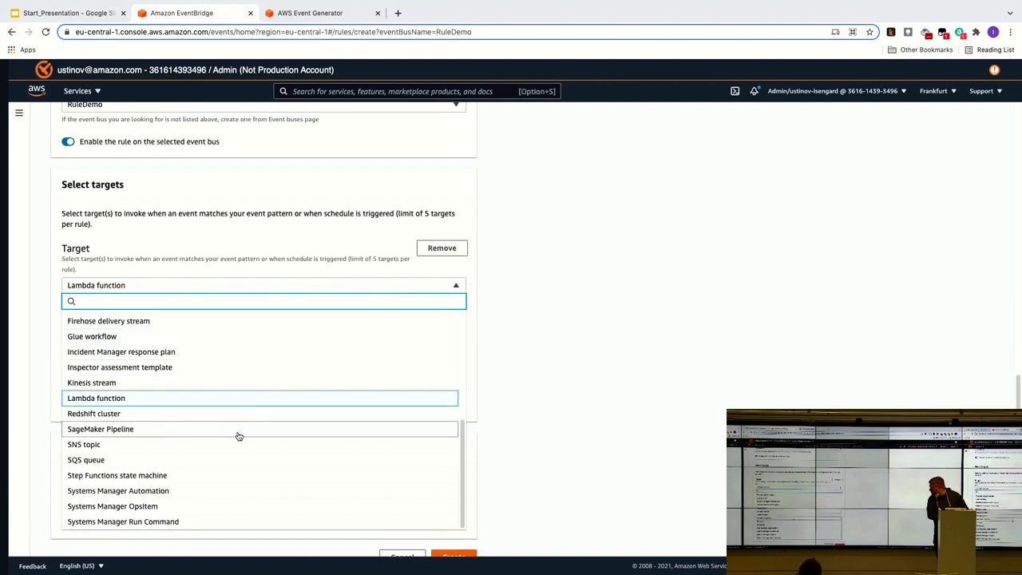
left_click(204, 474)
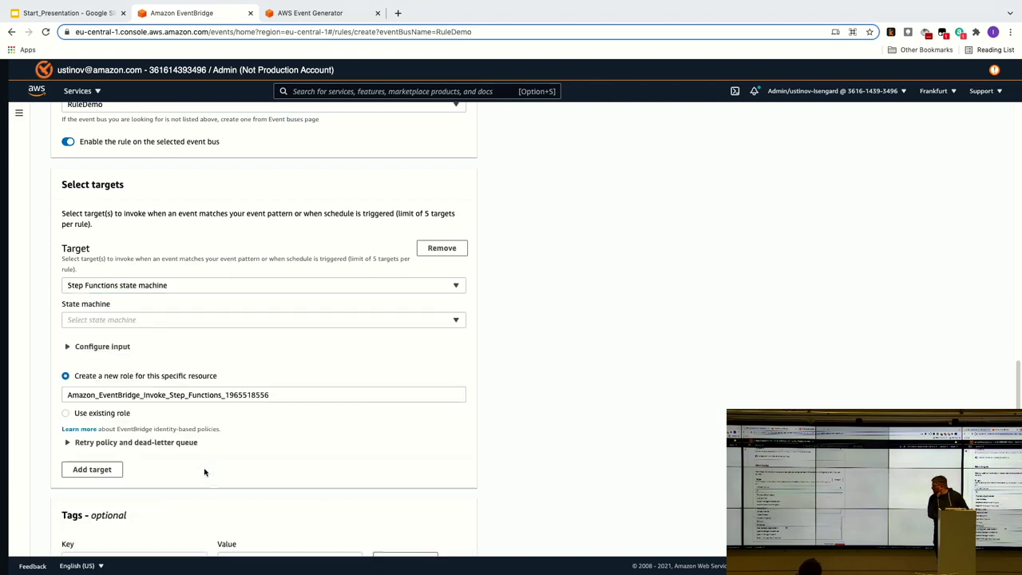
left_click(355, 290)
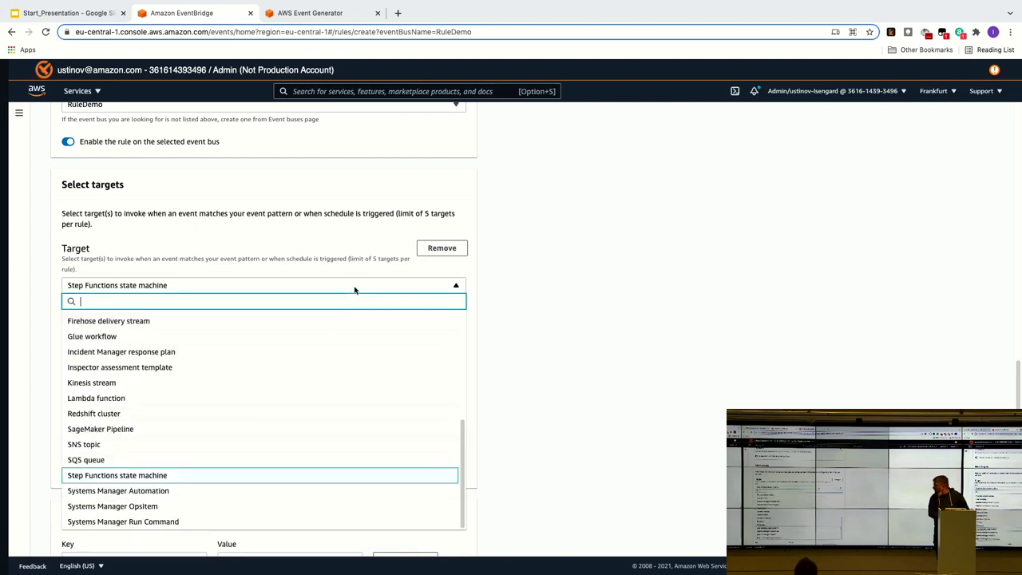
left_click(355, 290)
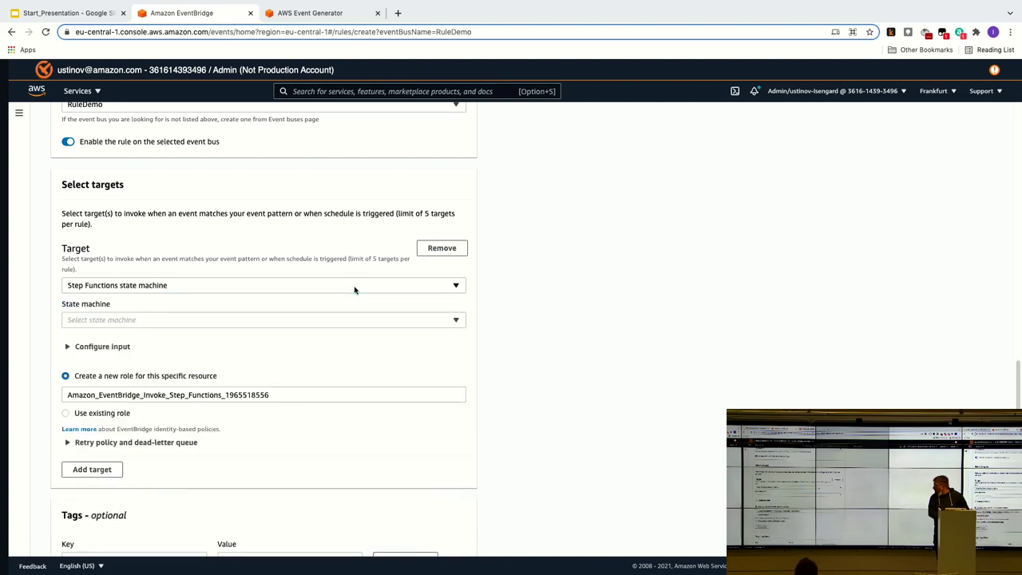
left_click(314, 323)
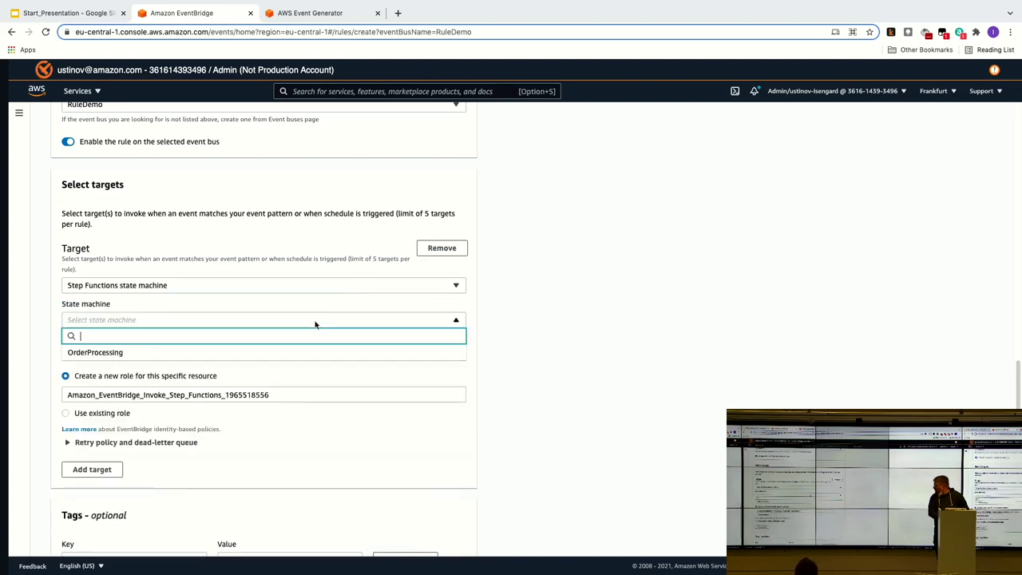
left_click(290, 353)
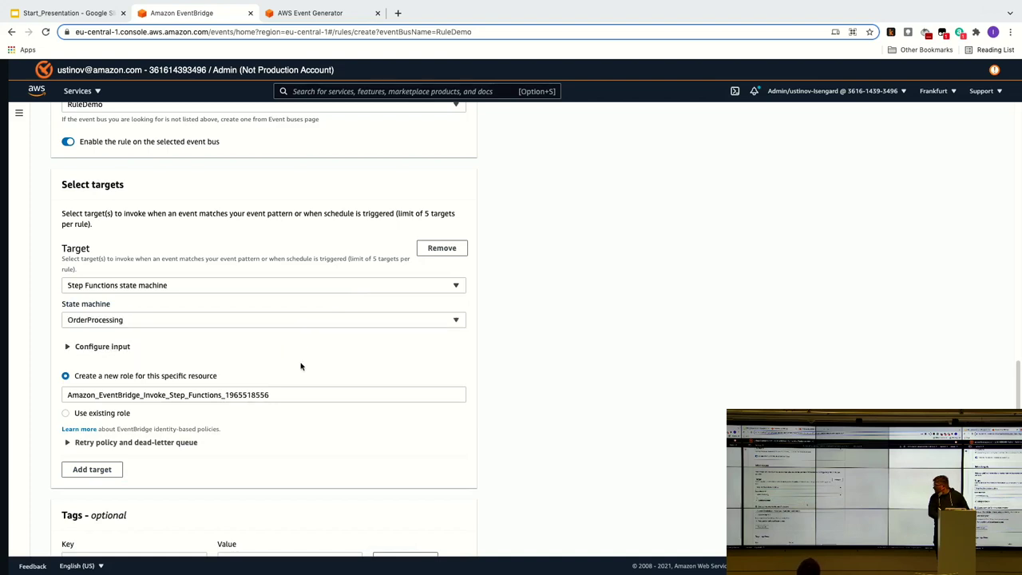
Create the rule with a new role for the target resource and without any tags
scroll(301, 365, "down", 2)
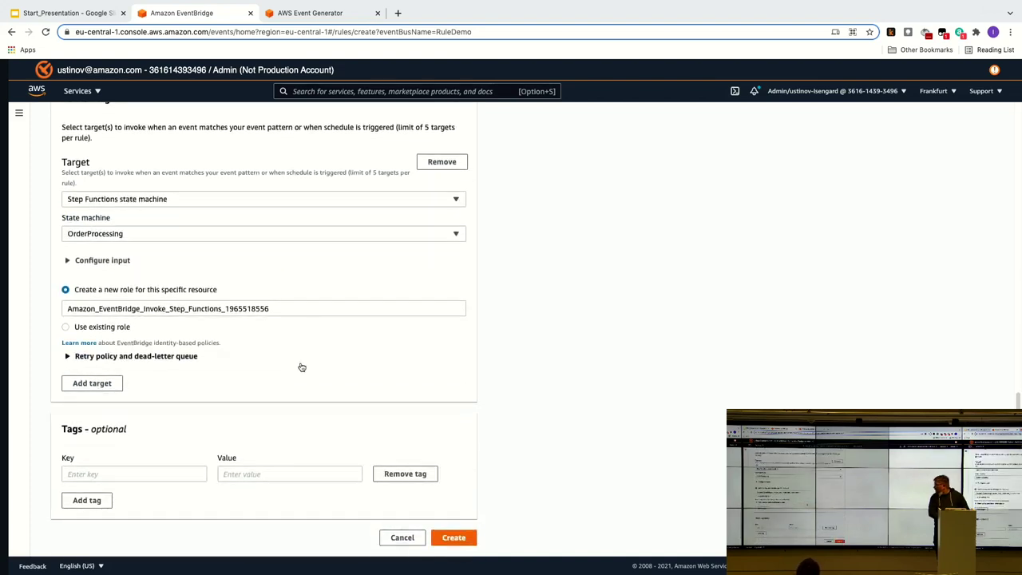
left_click_drag(303, 501, 258, 431)
triple_click(260, 420)
left_click(392, 517)
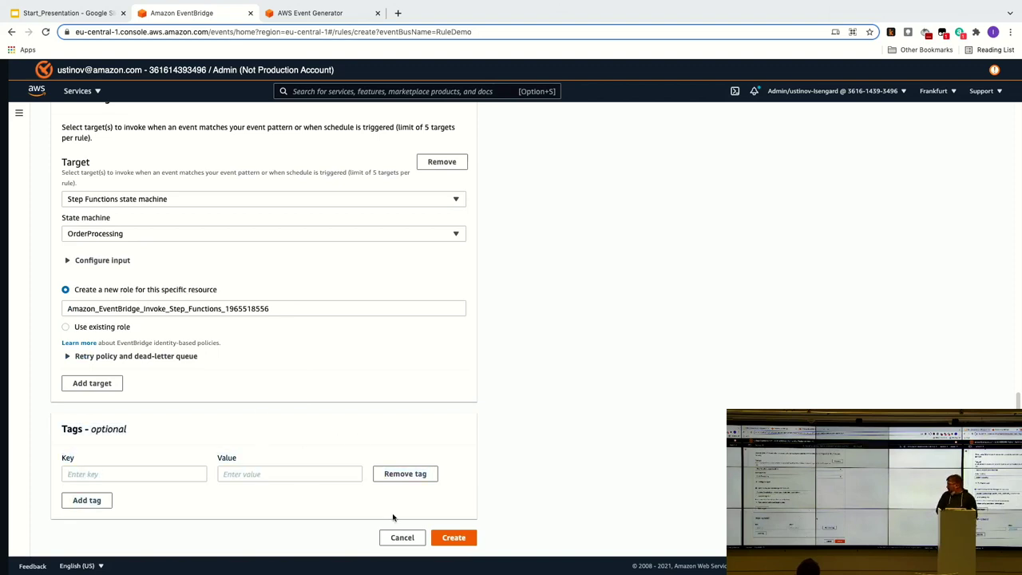
left_click(443, 542)
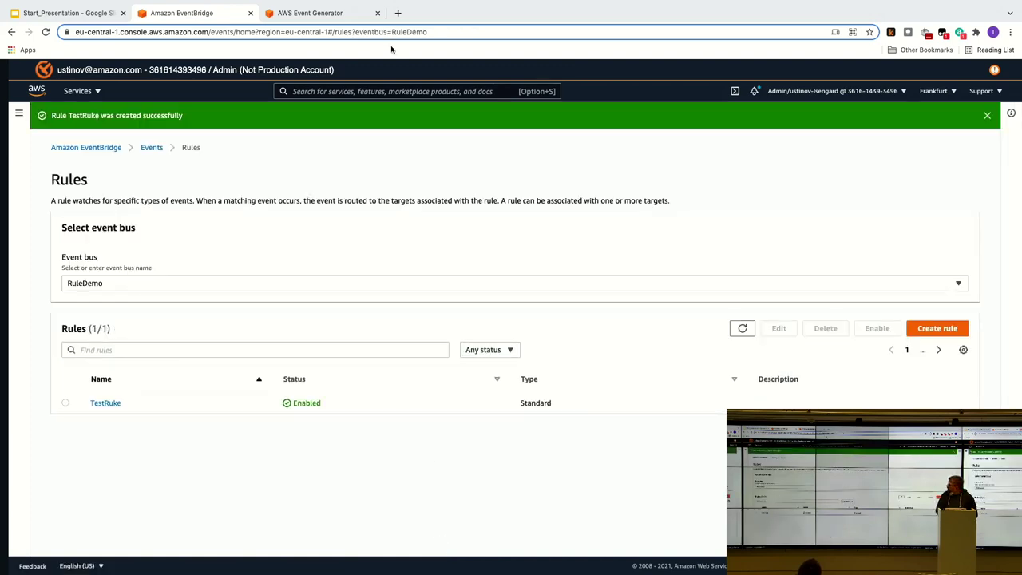
Switch to the AWS Event Generator and publish the com.aws.orders Order Notification event with location eu-west twice to the RuleDemo bus
left_click(331, 16)
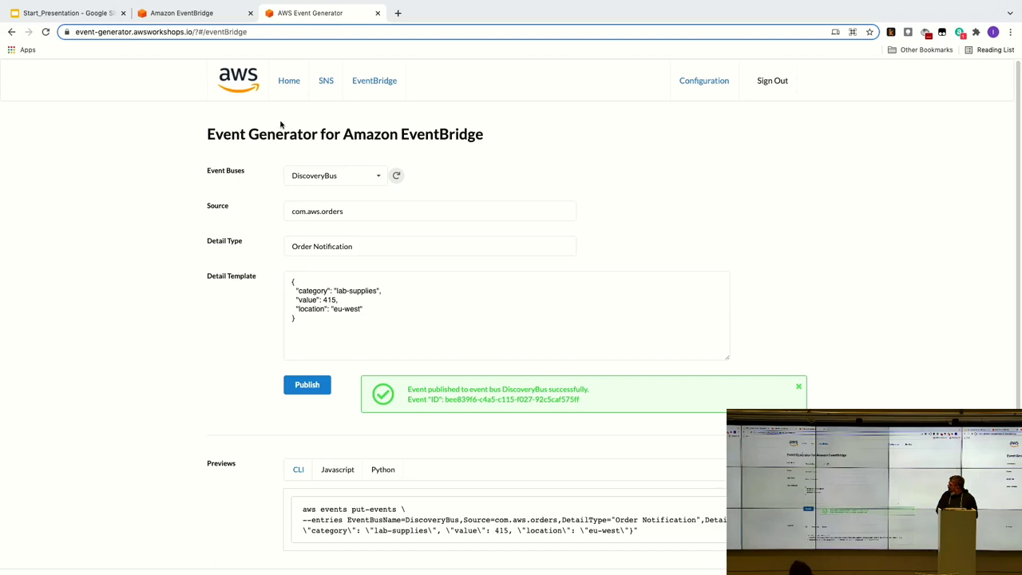
left_click(376, 176)
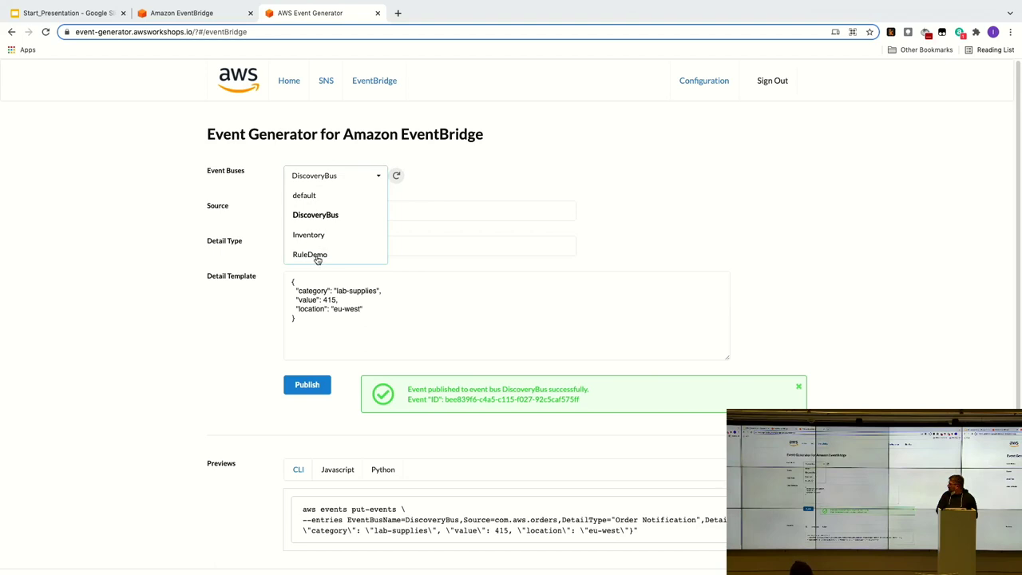
left_click(318, 255)
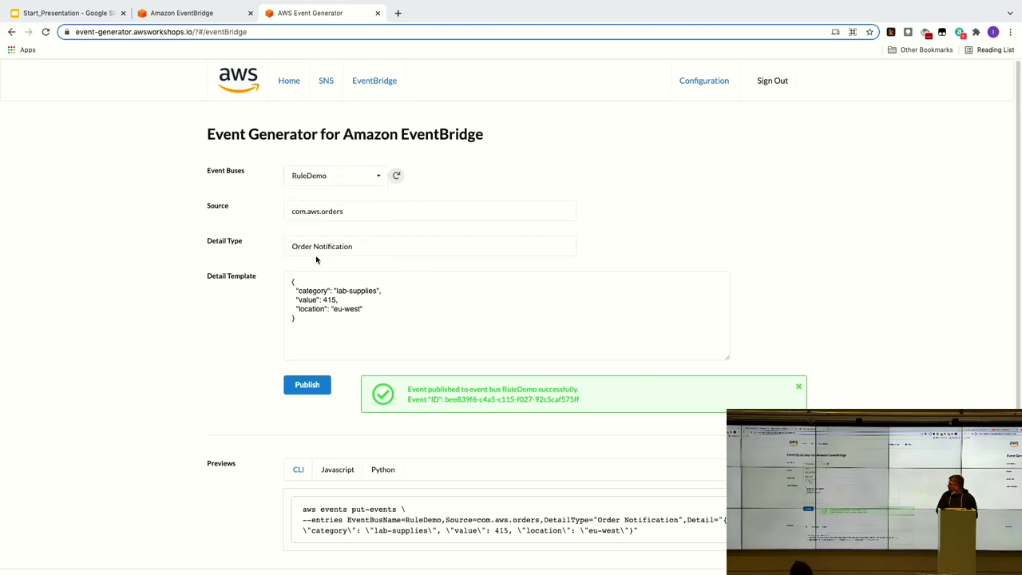
left_click(314, 384)
left_click(315, 384)
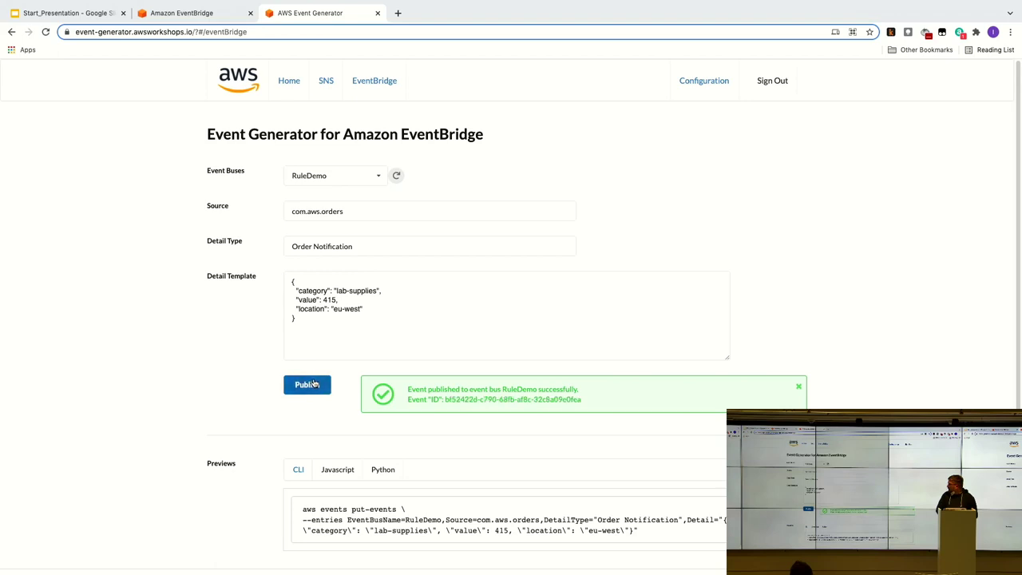
Change the location in the event's detail template to us-west and publish the event to RuleDemo
left_click(340, 306)
key("BackSpace")
key("BackSpace")
type("us")
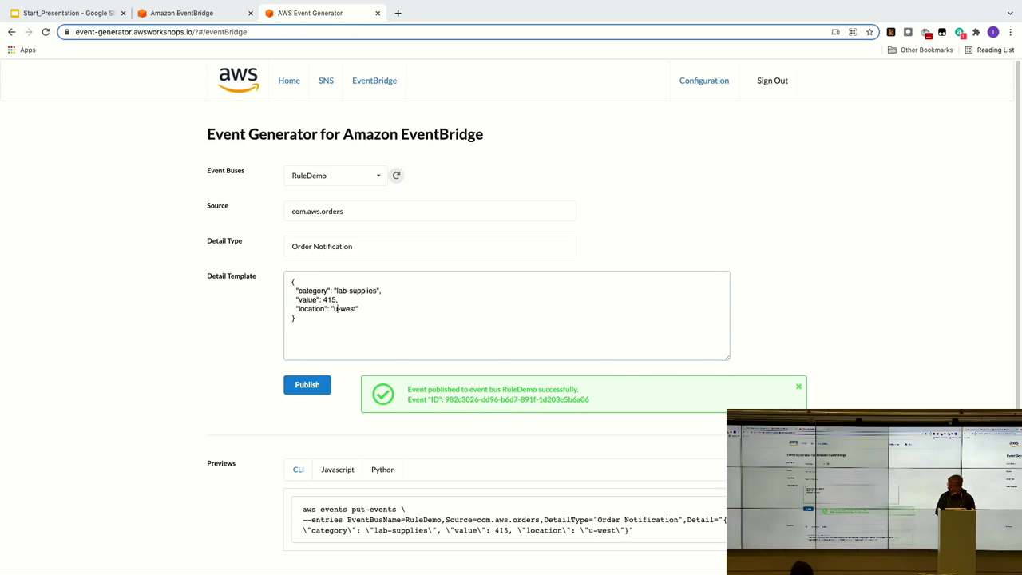
left_click(315, 382)
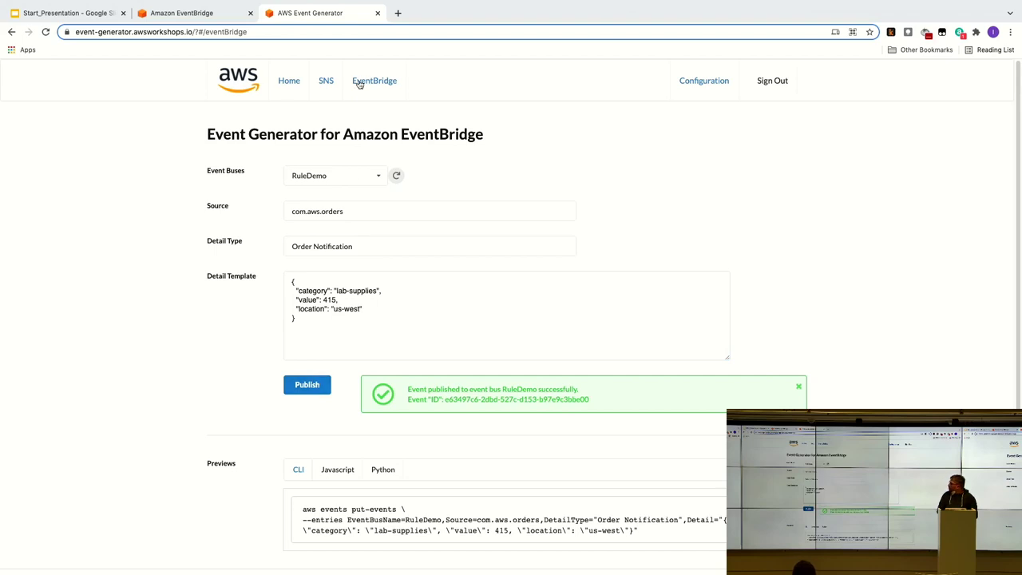
Switch to the AWS console, search for state and open the OrderProcessing state machine in Step Functions
left_click(231, 14)
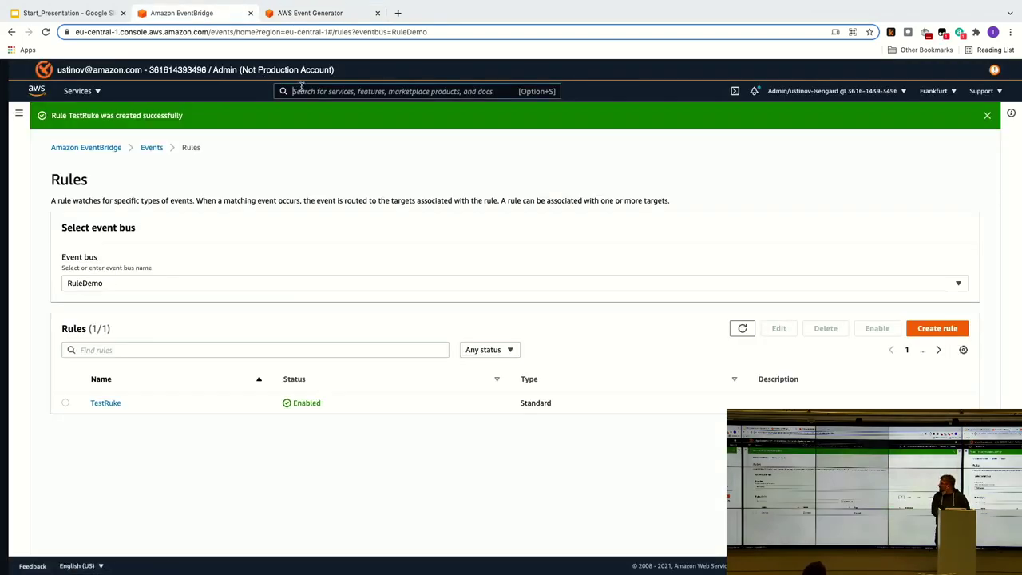
left_click(302, 87)
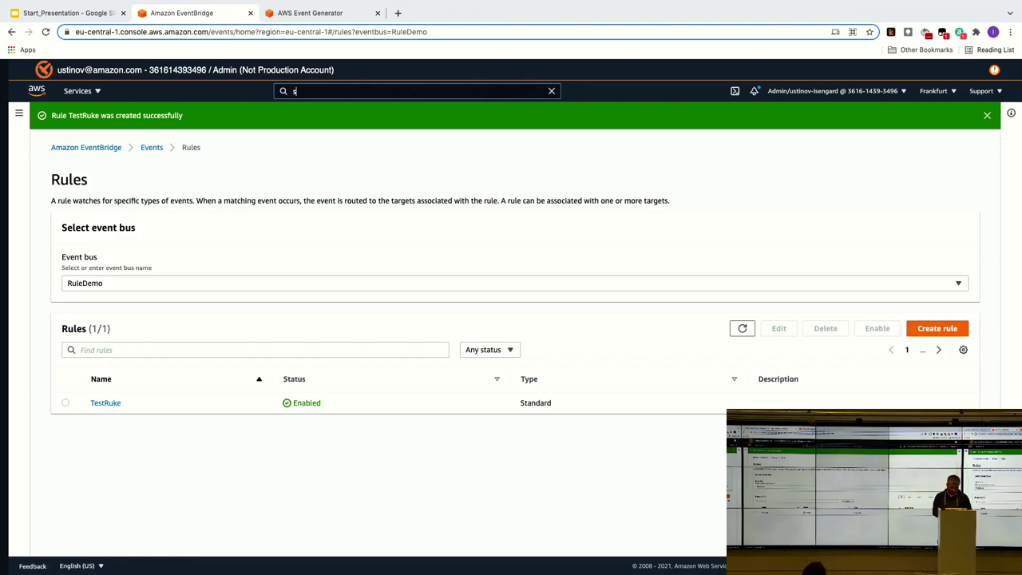
type("state")
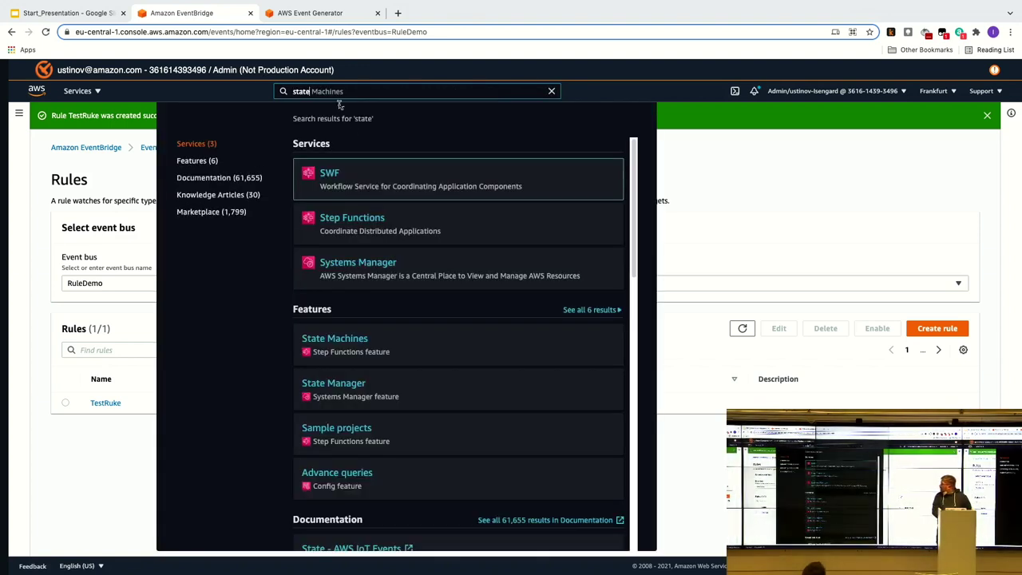
left_click(354, 218)
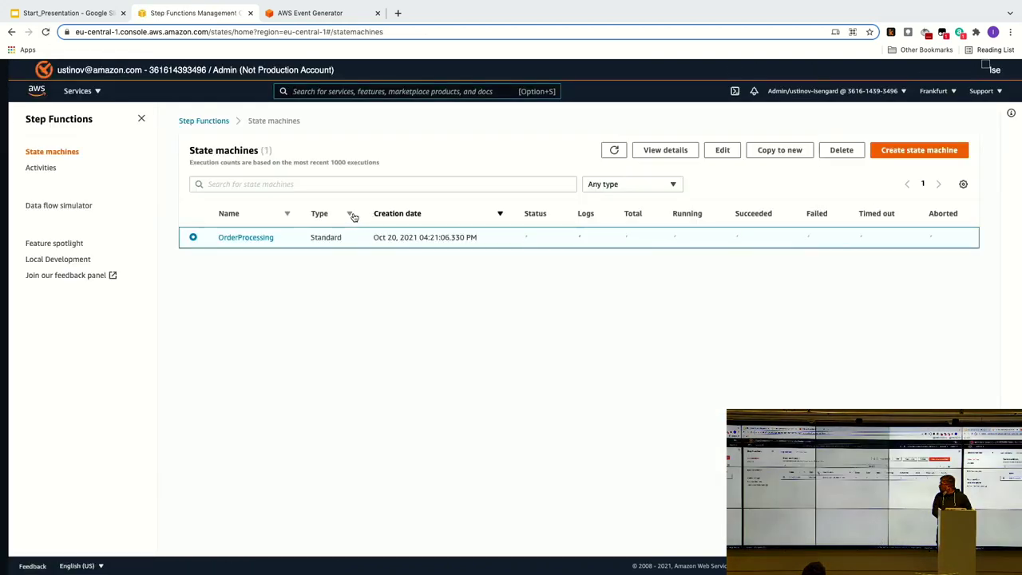
left_click(267, 238)
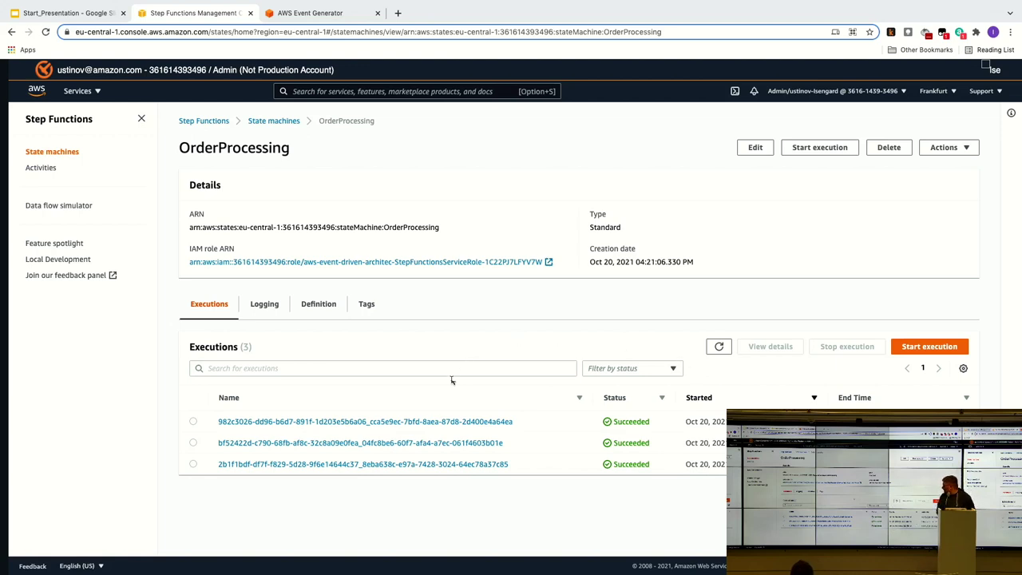
Open the most recent OrderProcessing execution and examine its status and workflow graph
left_click(407, 422)
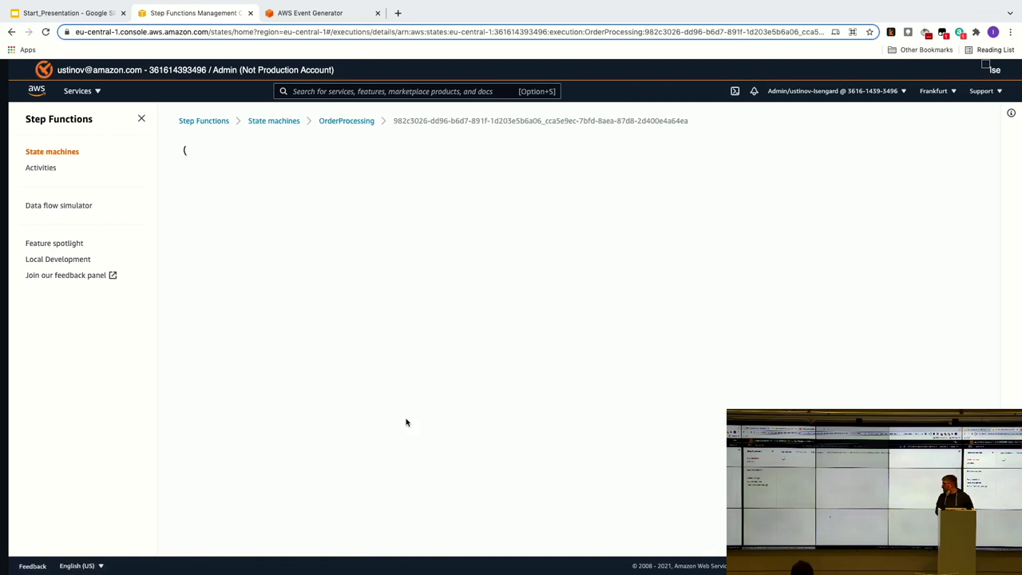
scroll(480, 343, "down", 3)
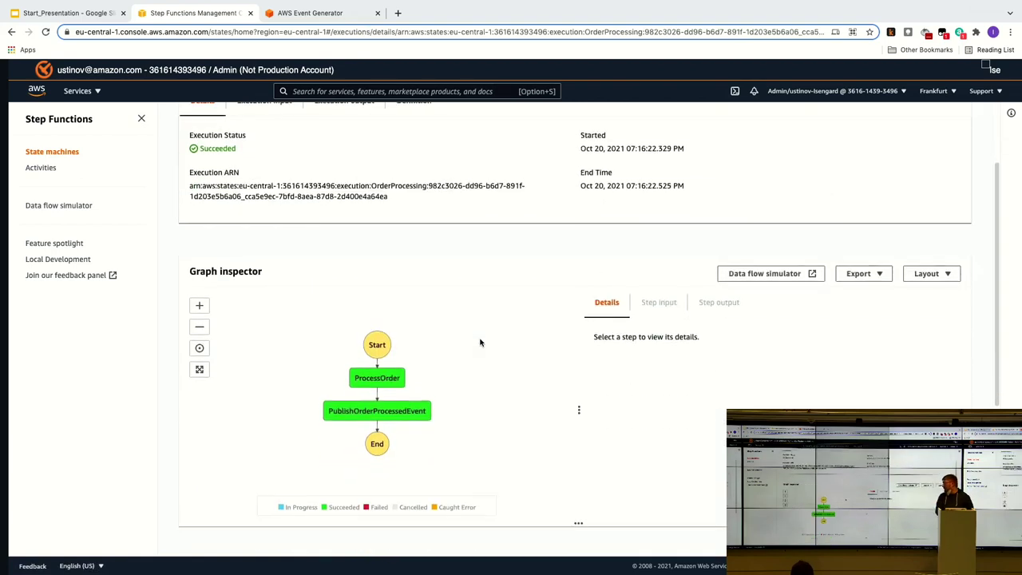
scroll(480, 342, "down", 1)
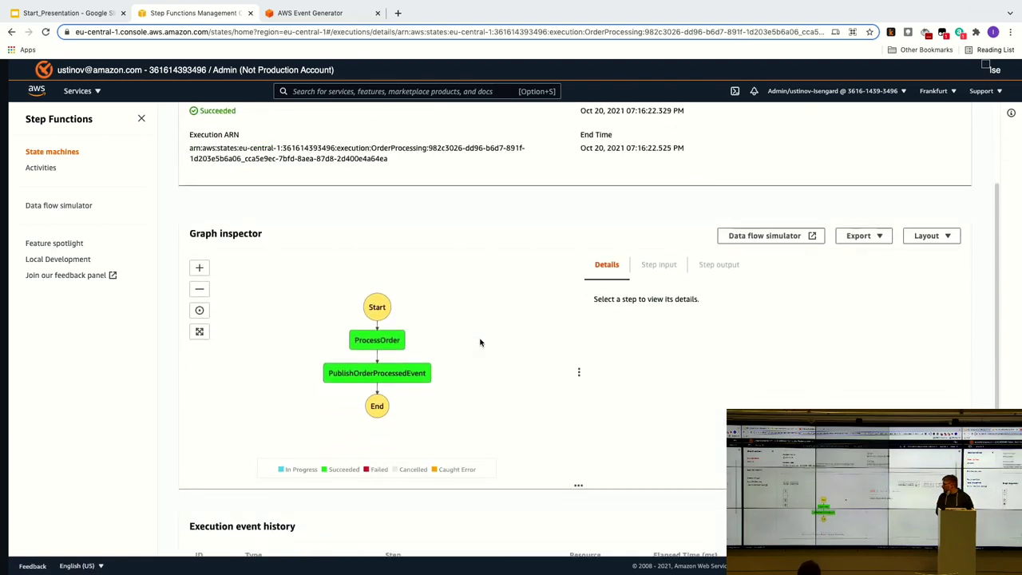
scroll(480, 343, "up", 4)
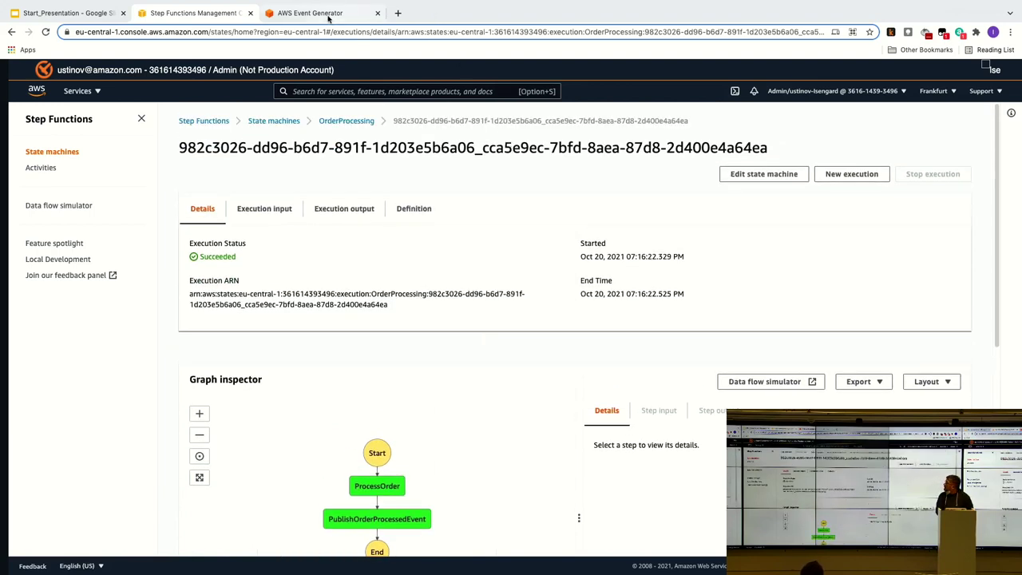
Search the AWS services for eventbr and open Amazon EventBridge
left_click(303, 90)
type("evenbi")
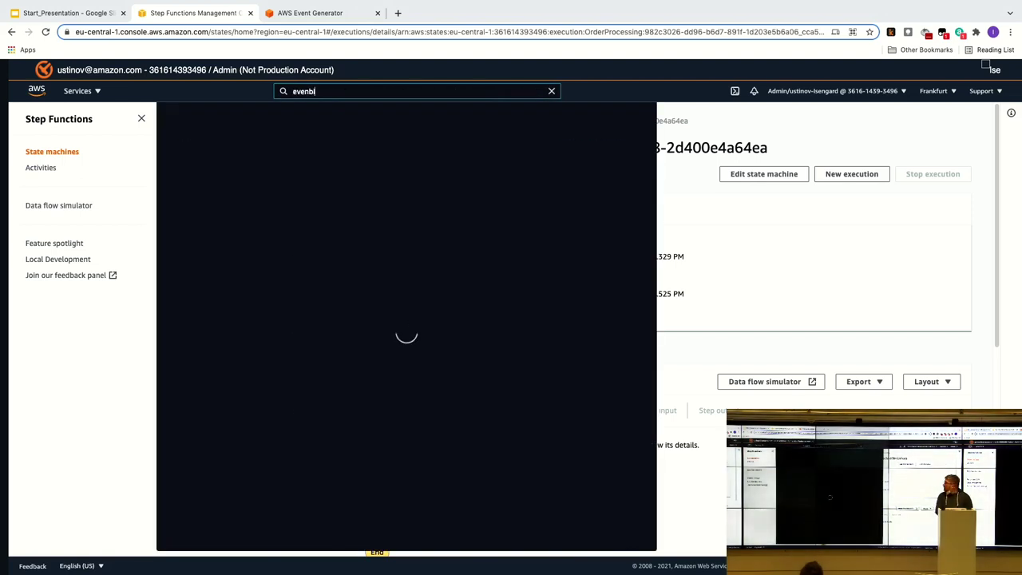
key("BackSpace")
key("BackSpace")
key("BackSpace")
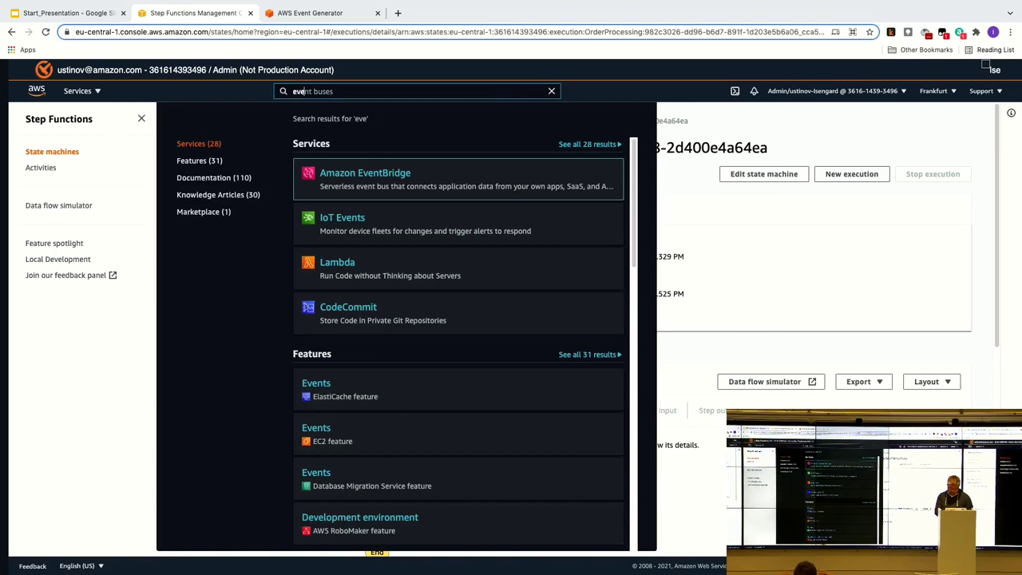
type("ntbr")
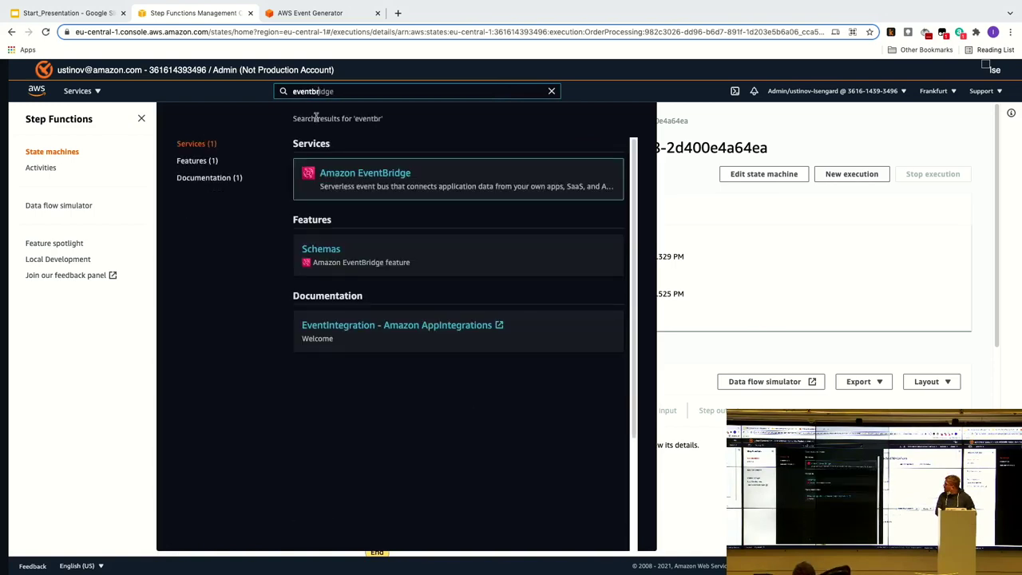
left_click(364, 174)
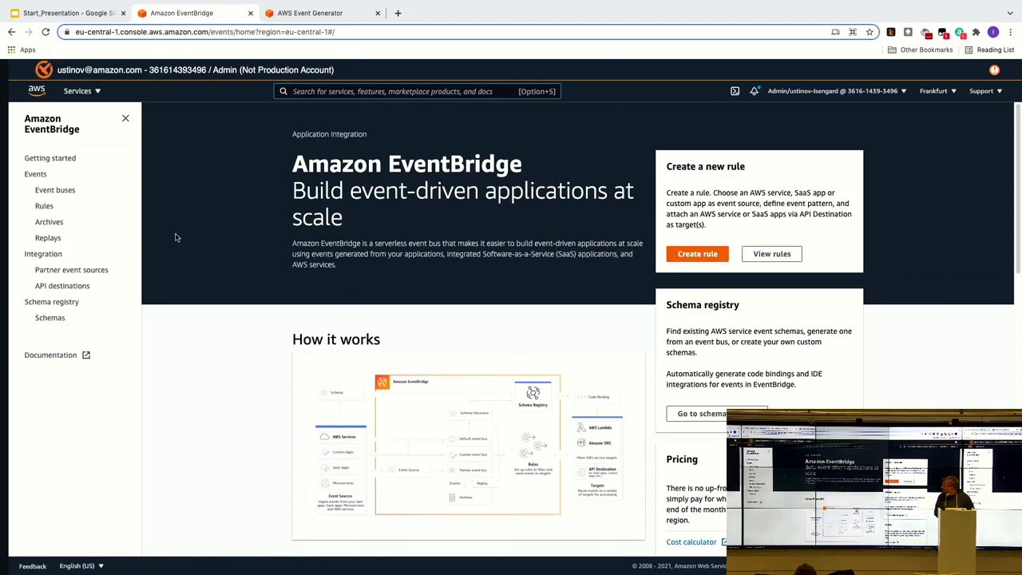
Open the com.aws.orders@OrderNotification schema in the discovered schema registry and read through its OpenAPI definition to the end
left_click(50, 317)
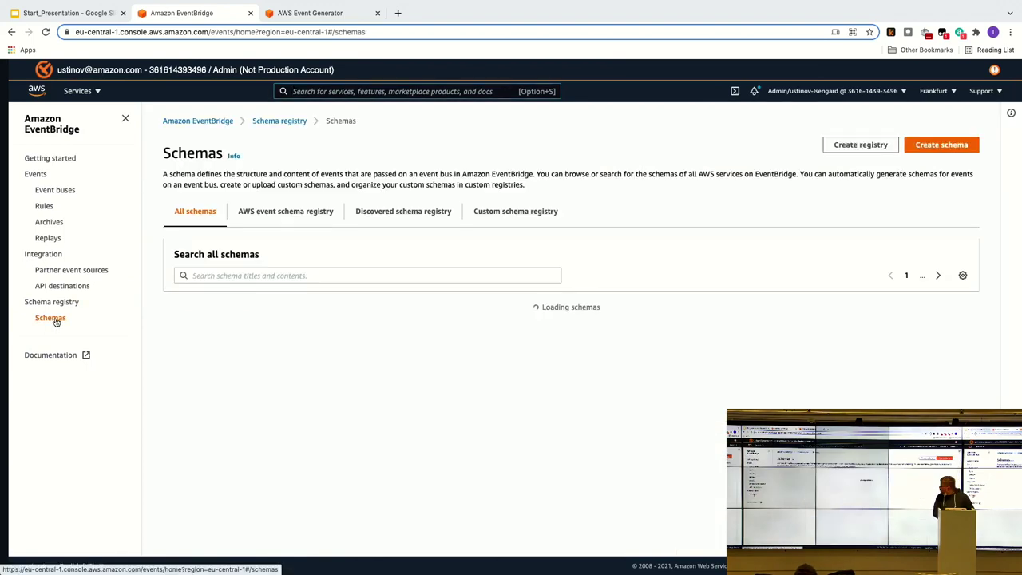
left_click(441, 216)
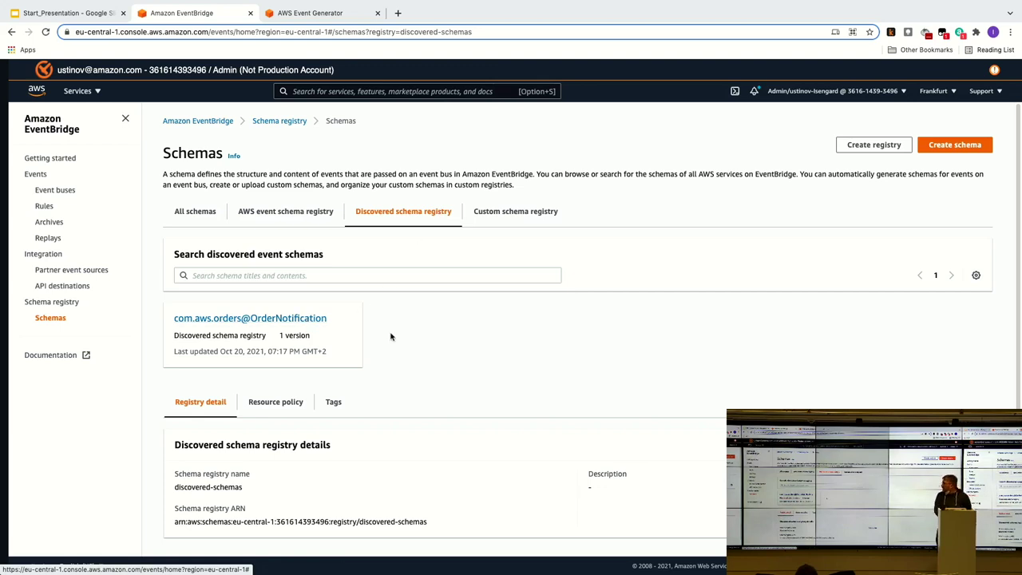
left_click(317, 318)
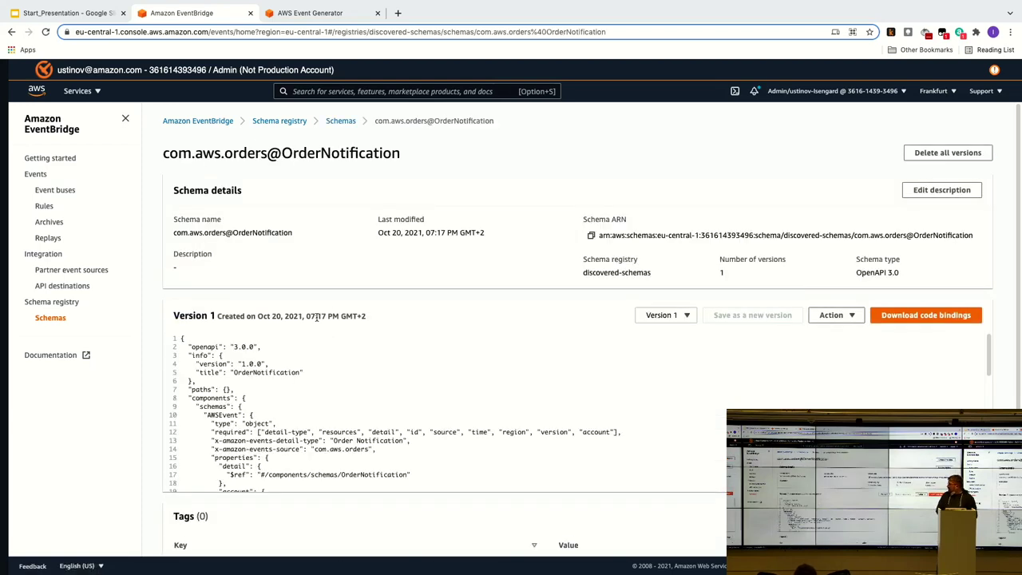
scroll(364, 325, "down", 2)
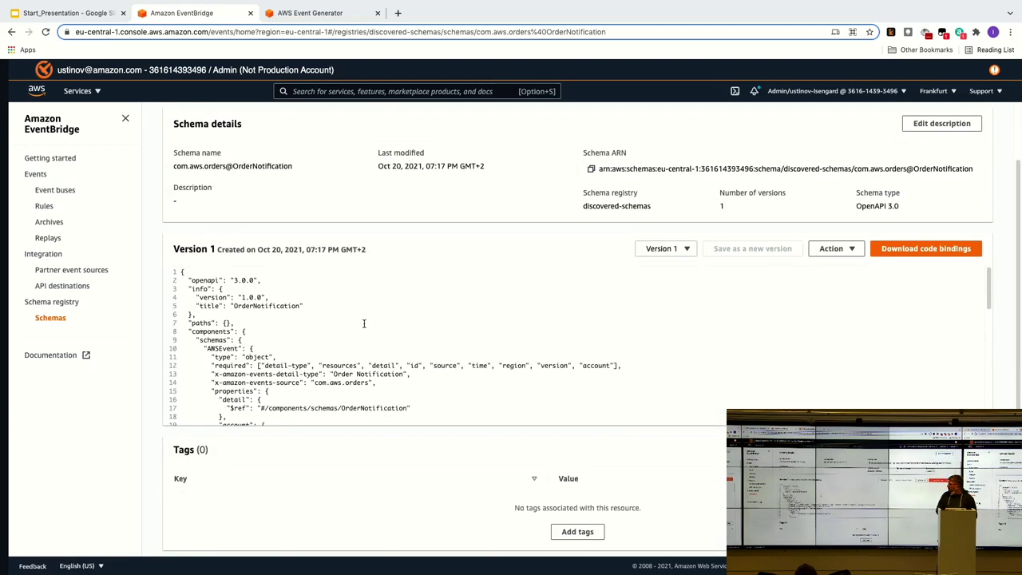
scroll(363, 324, "down", 5)
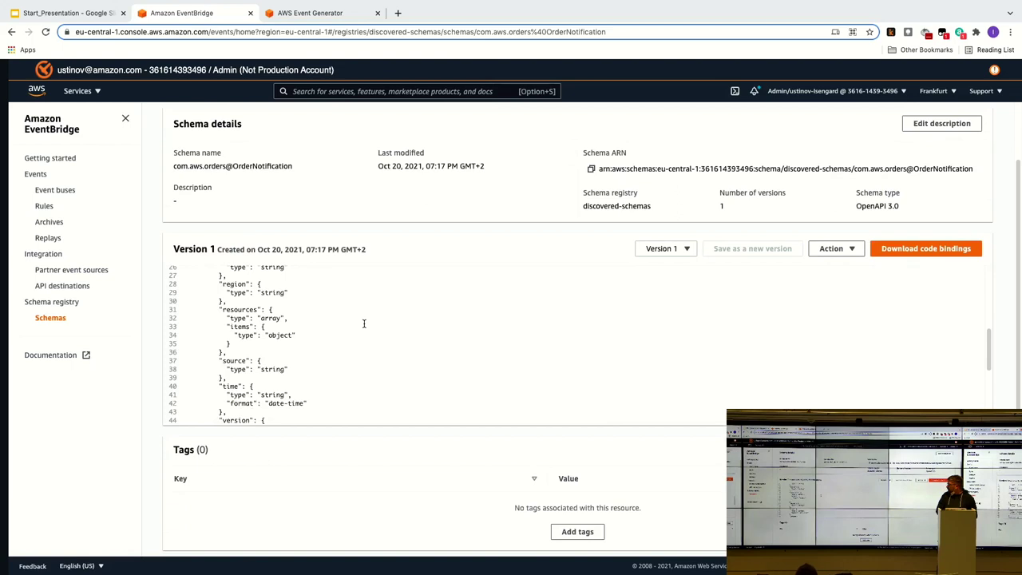
scroll(284, 318, "down", 3)
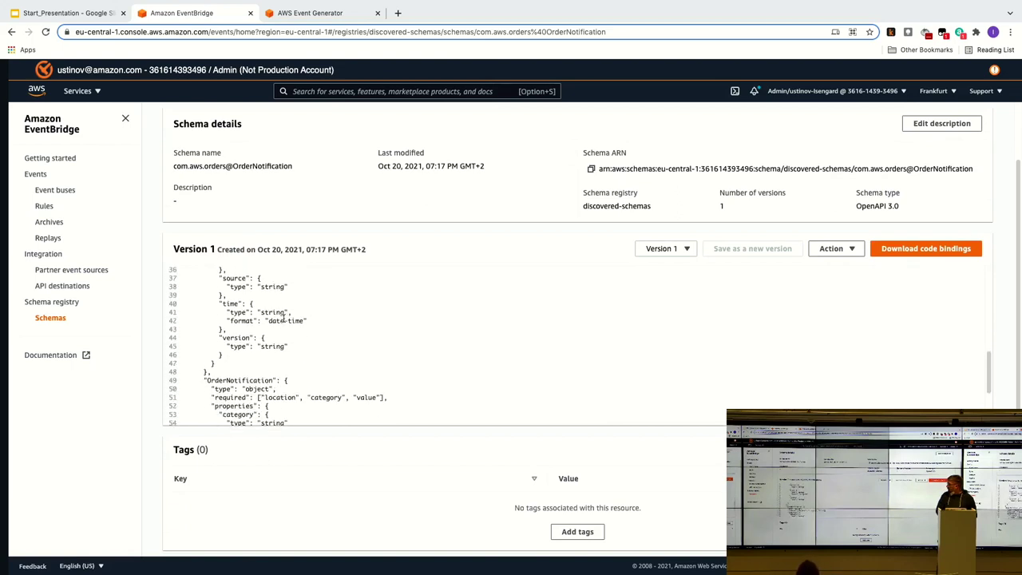
scroll(300, 340, "down", 4)
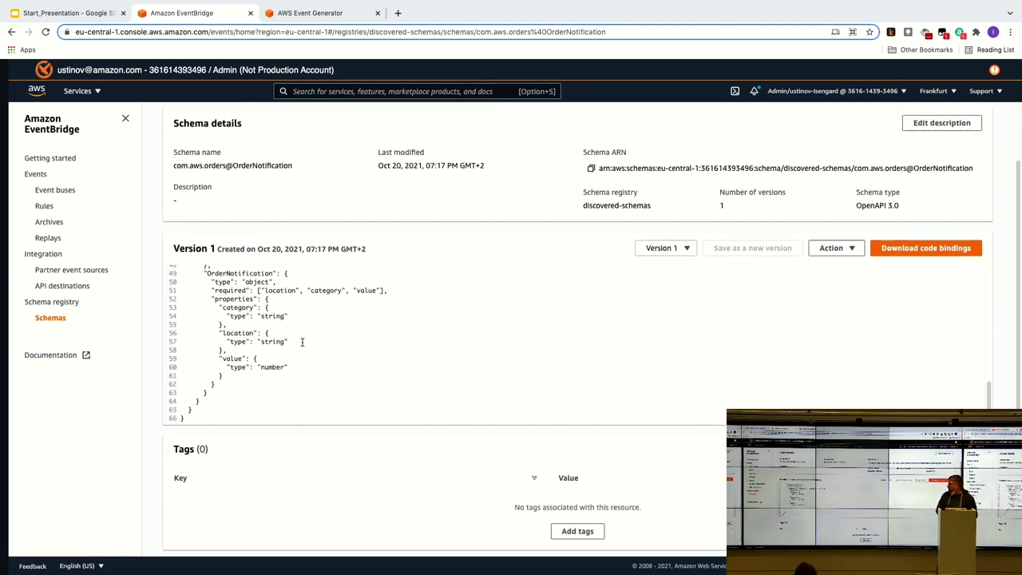
scroll(302, 341, "down", 1)
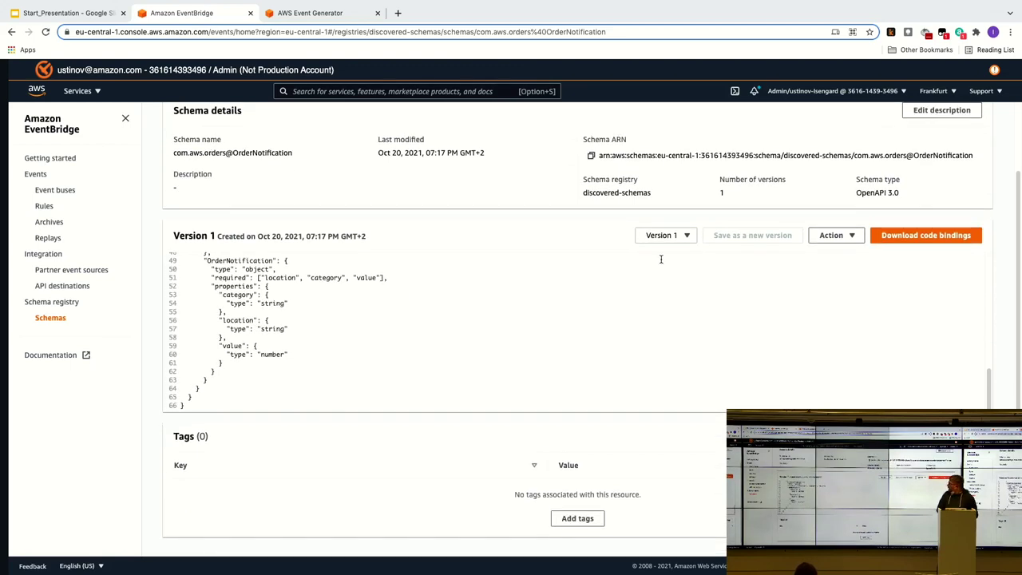
Download the schema's code bindings for Python 3.6+ and open the downloaded zip file
left_click(685, 236)
left_click(687, 237)
left_click(916, 236)
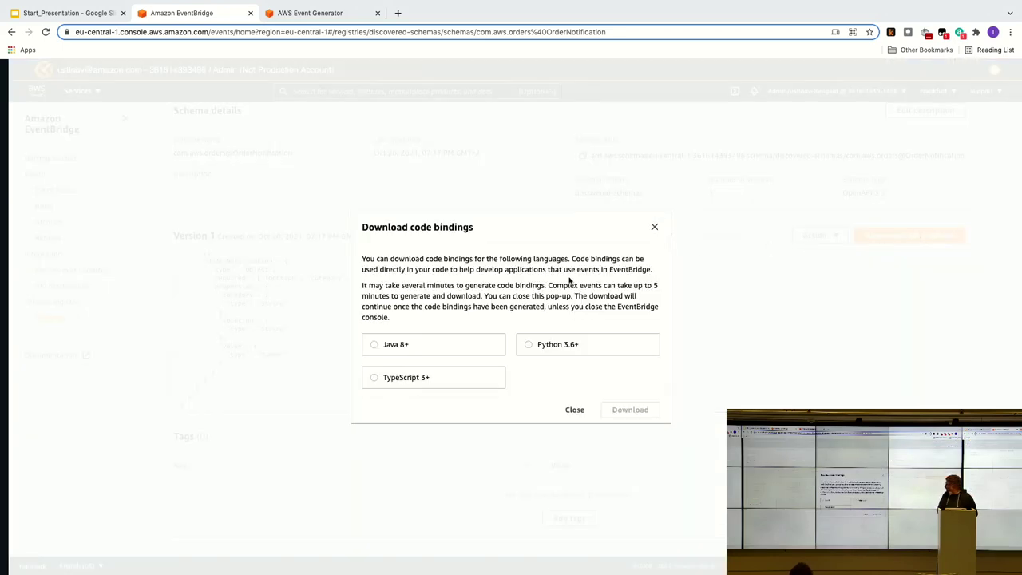
left_click(431, 345)
left_click(552, 353)
left_click(455, 372)
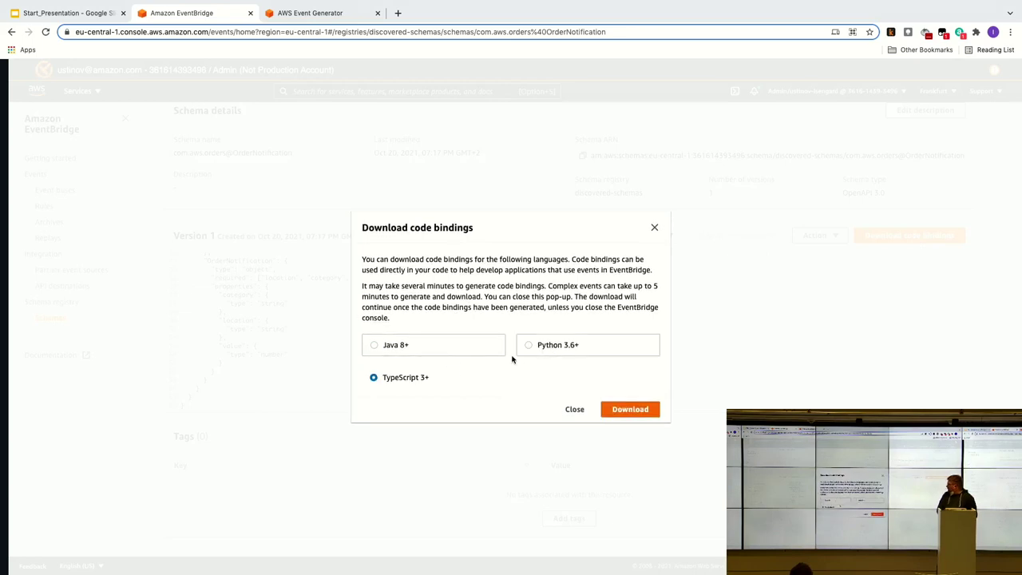
left_click(551, 355)
left_click(634, 414)
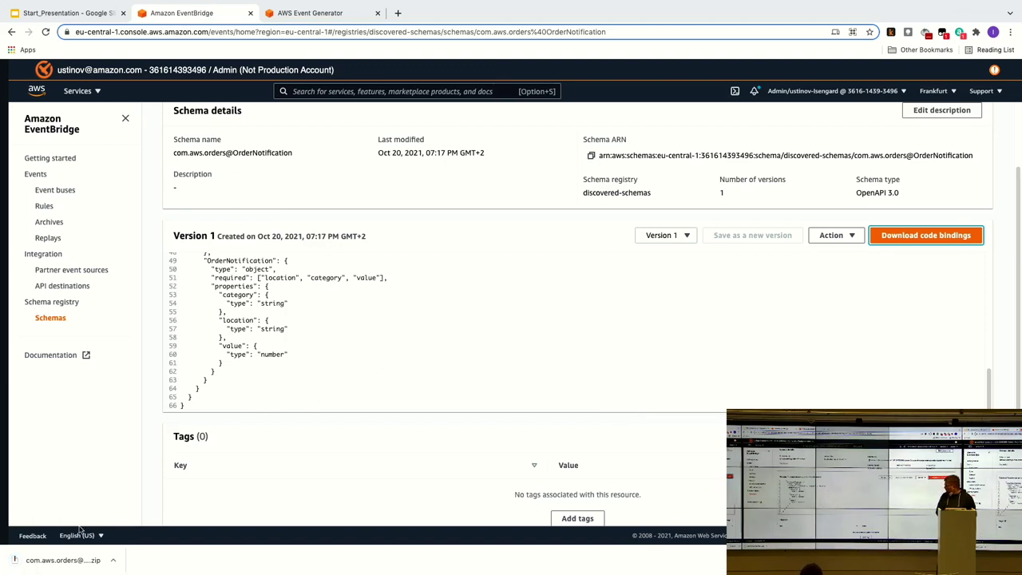
left_click(46, 558)
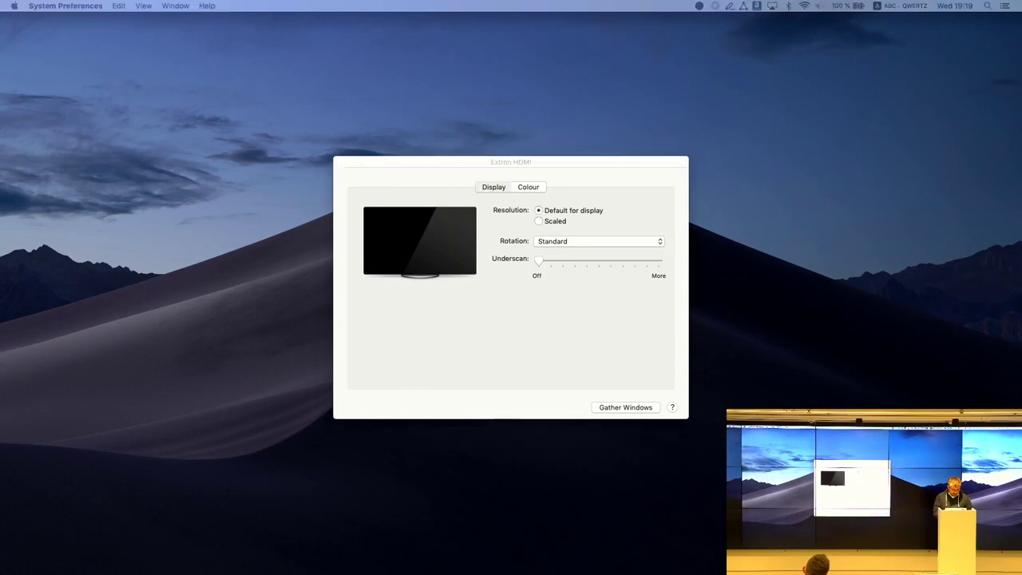
Turn on Mirror Displays for the connected screens and quit System Preferences
left_click(149, 312)
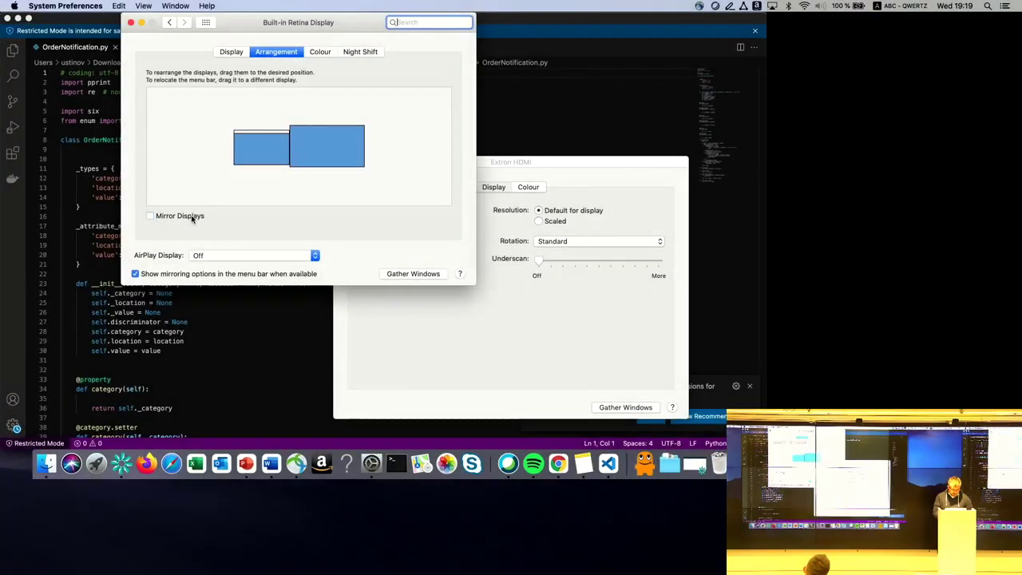
key("super+q")
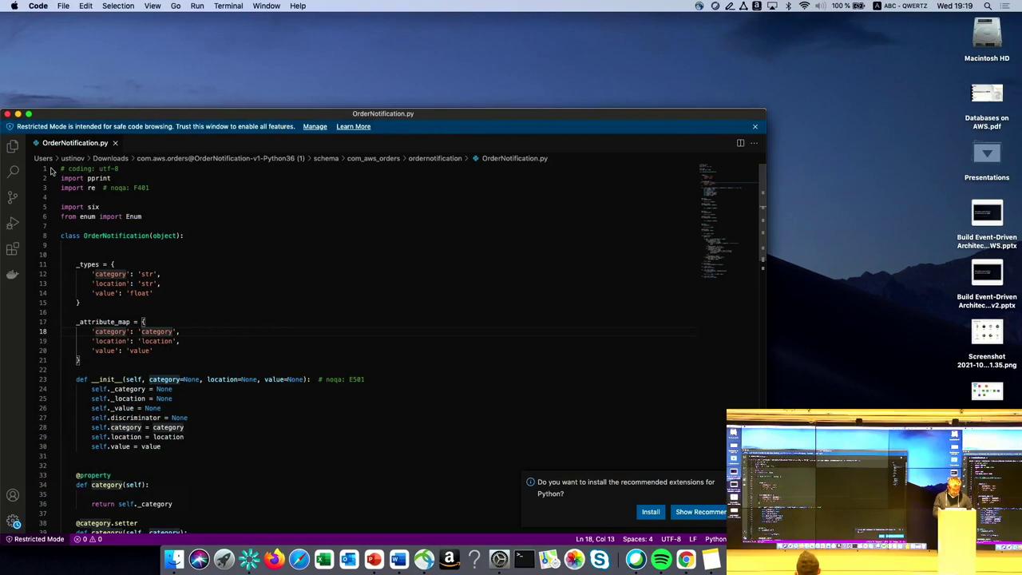
Show OrderNotification.py full screen in Visual Studio Code, review the generated class code, and dismiss the update helper's password request
left_click(28, 114)
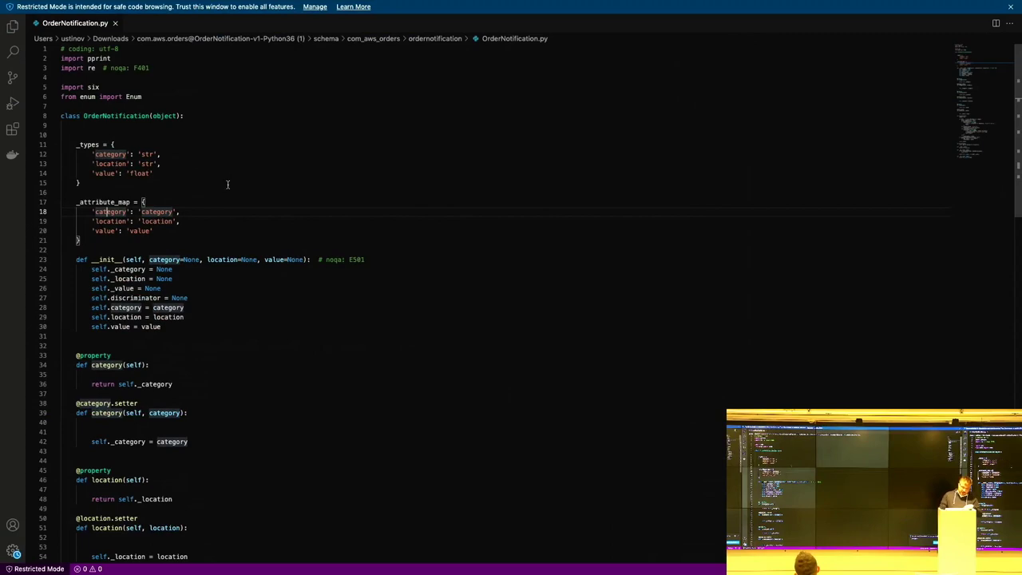
scroll(227, 184, "down", 10)
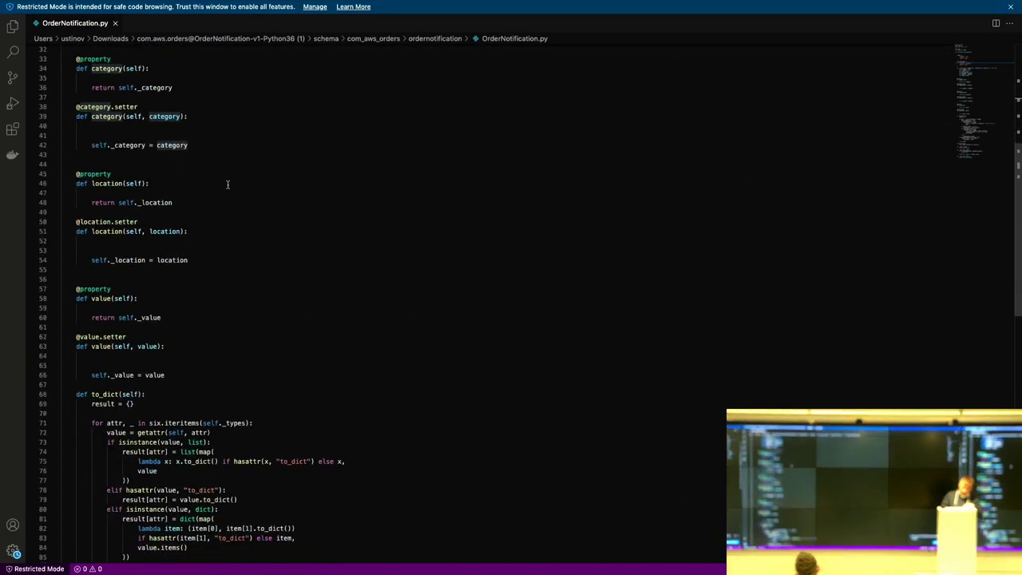
scroll(227, 184, "down", 12)
scroll(227, 185, "up", 3)
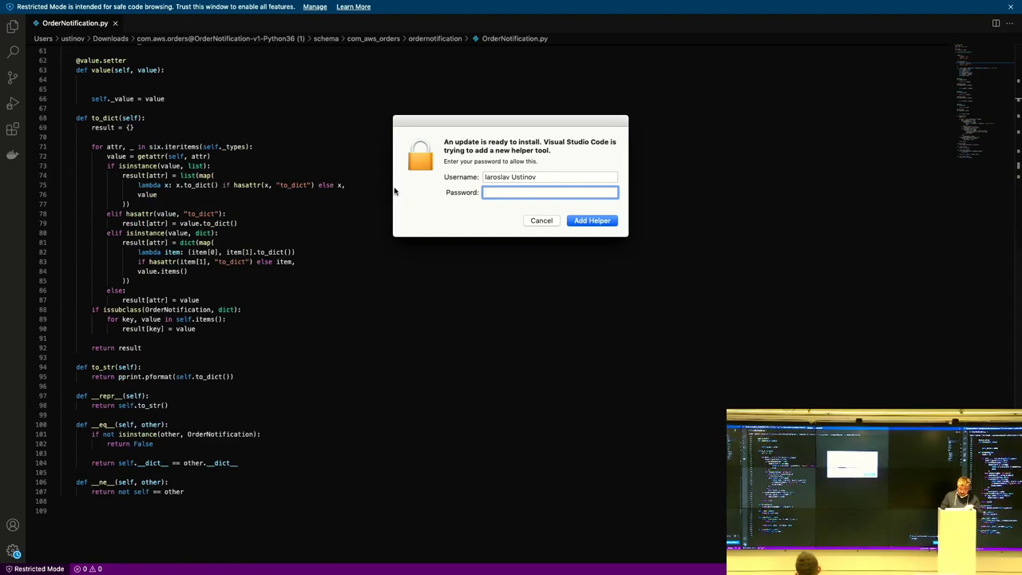
left_click(541, 221)
Open System Preferences again and turn off Mirror Displays in the display arrangement settings
mouse_move(174, 5)
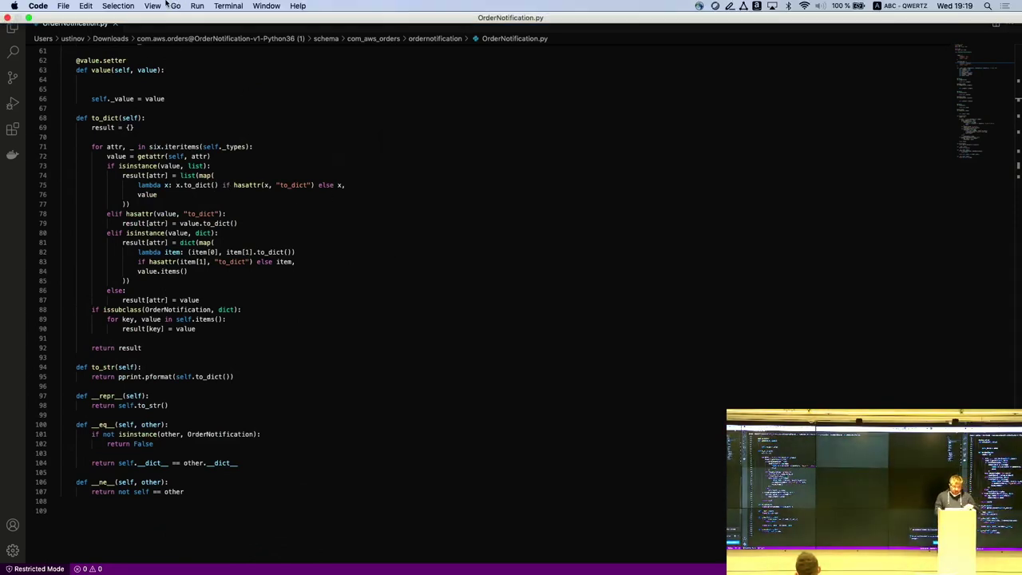
left_click(38, 6)
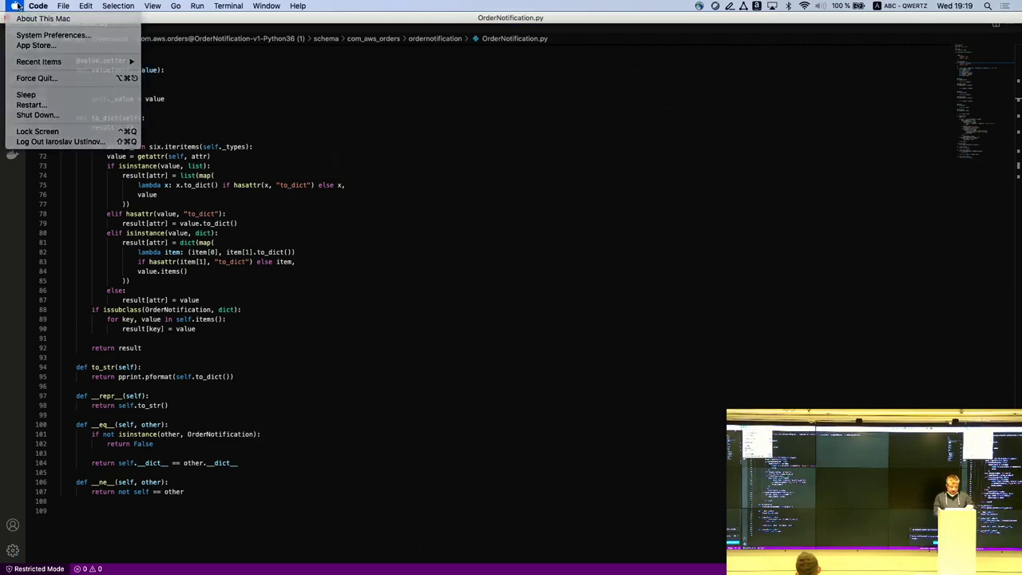
left_click(16, 6)
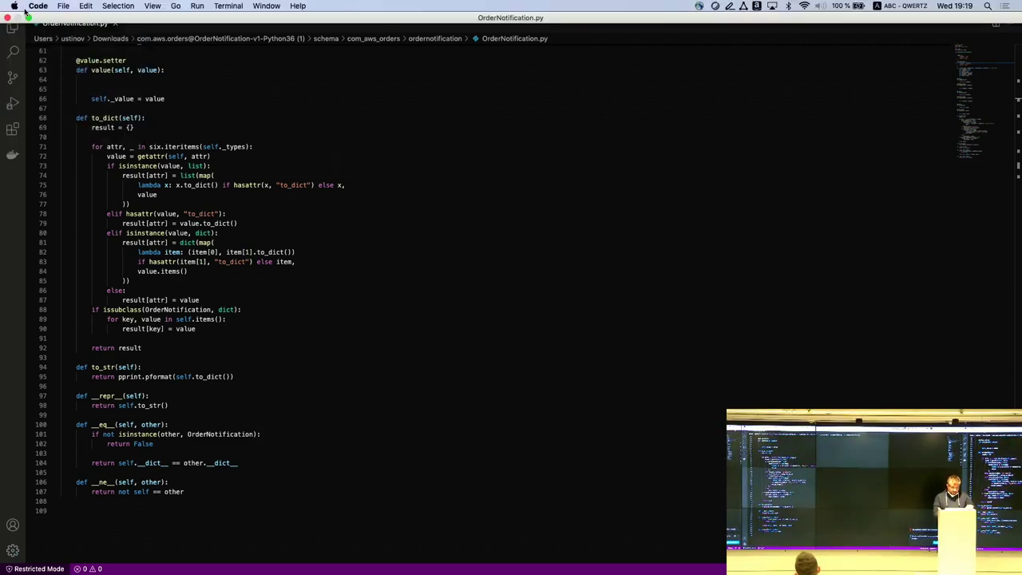
left_click(16, 6)
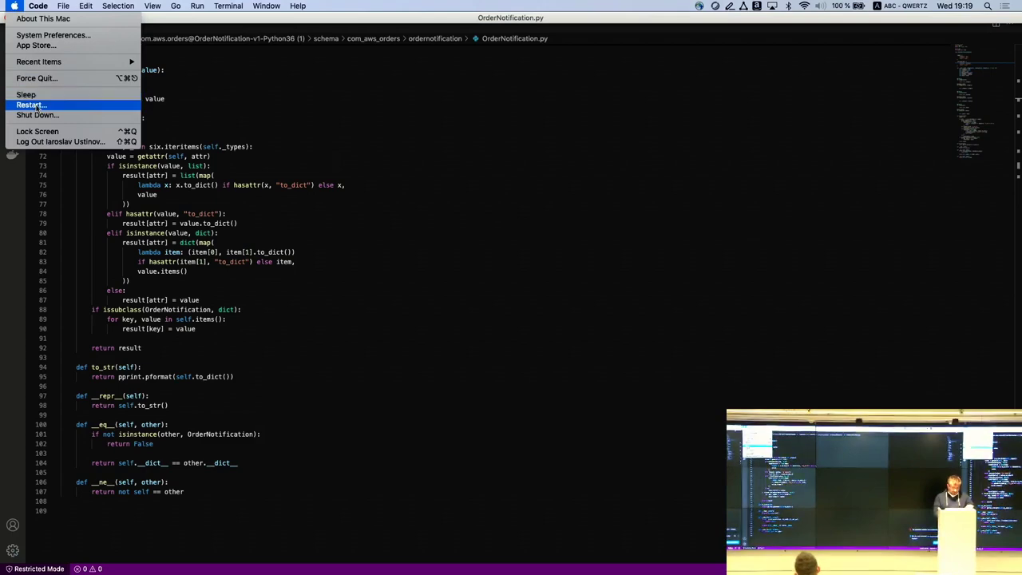
left_click(51, 37)
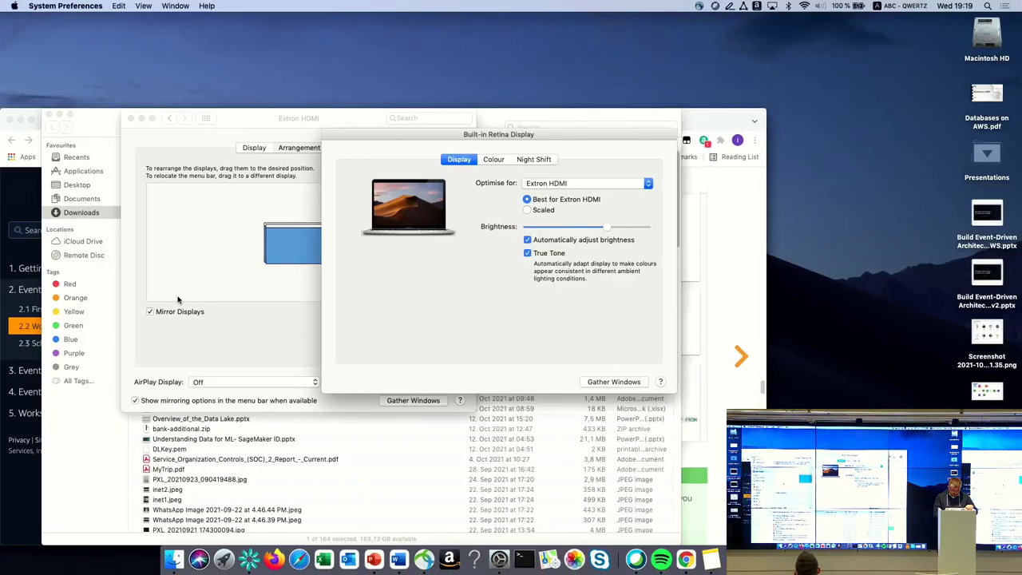
left_click(150, 311)
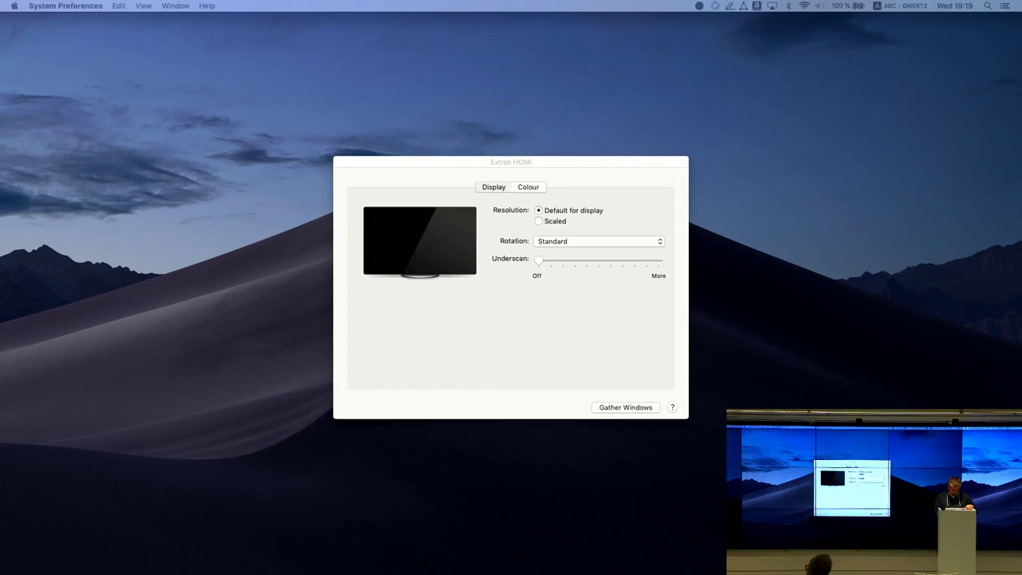
Switch to the PowerPoint slide show and advance from the Conclusion slide to the next one
key("alt+super+p")
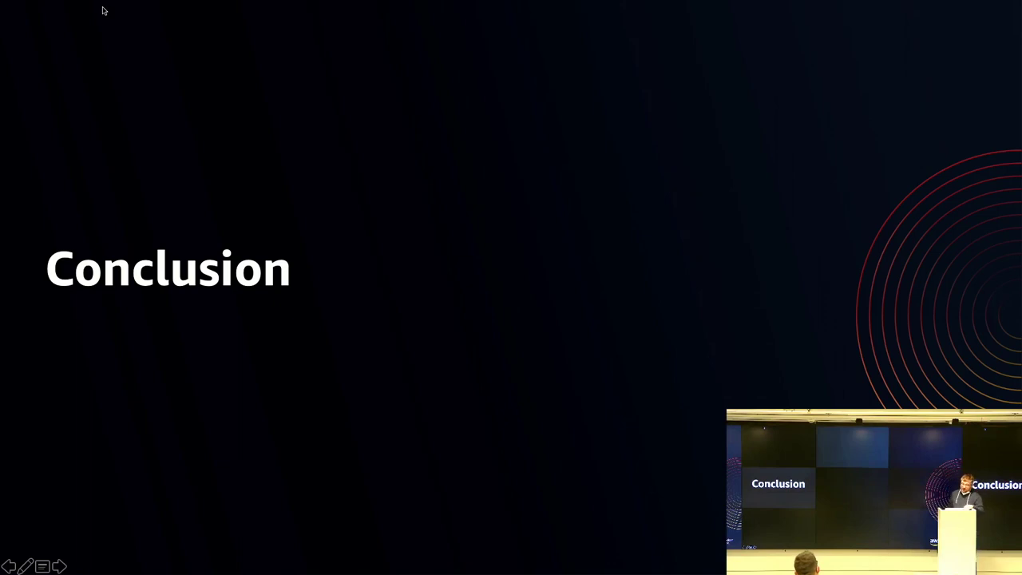
key("Right")
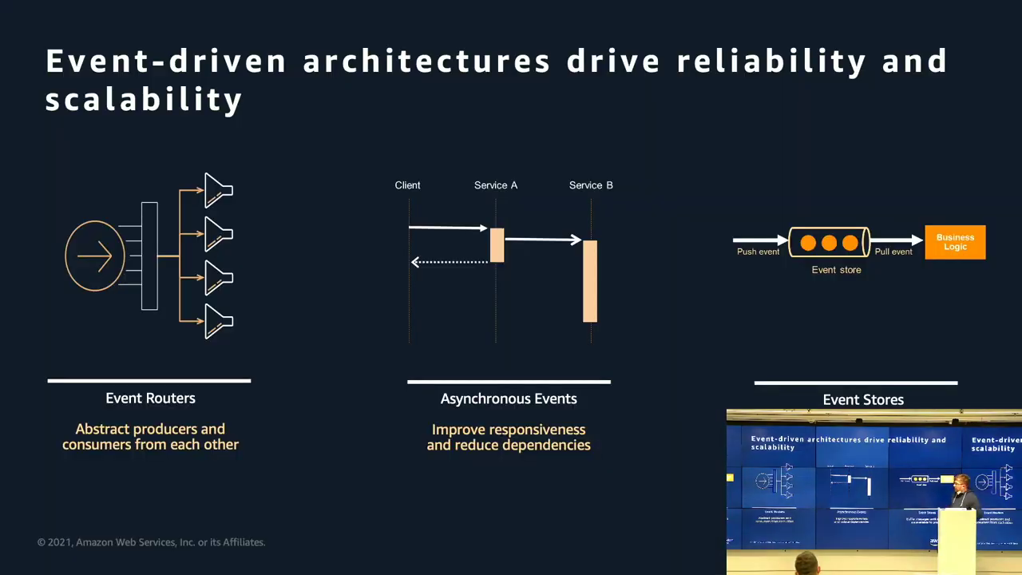